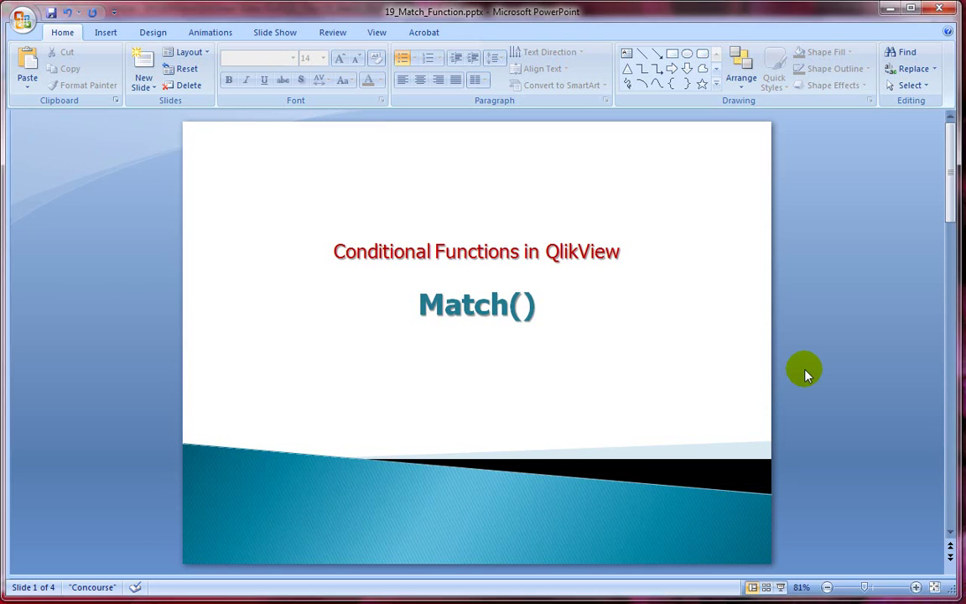
Scroll from the title slide to slide 2, 'Understanding Match() Function'.
scroll(810, 373, down, 1)
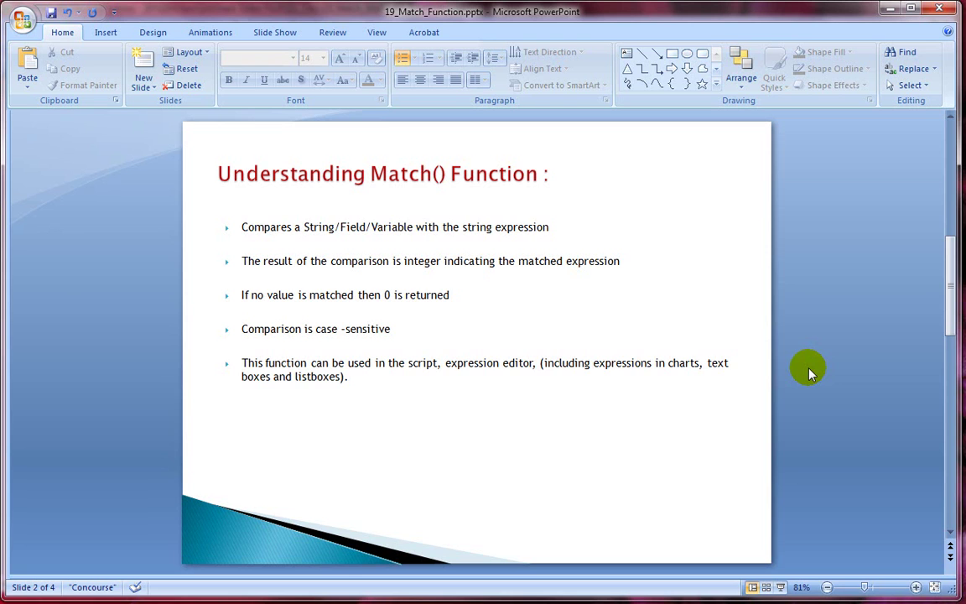
Scroll through the Main sheet's available fields, such as AddressLine1, BirthDate and CustomerType.
scroll(809, 373, down, 1)
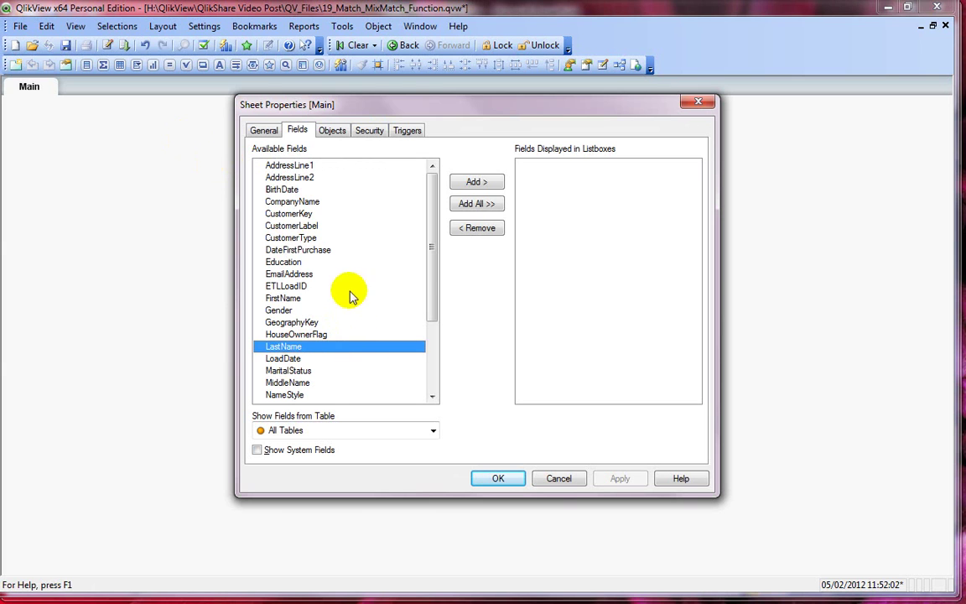
Add the Occupation field as a listbox on the Main sheet and nudge it slightly left.
drag(436, 269, 435, 333)
click(327, 333)
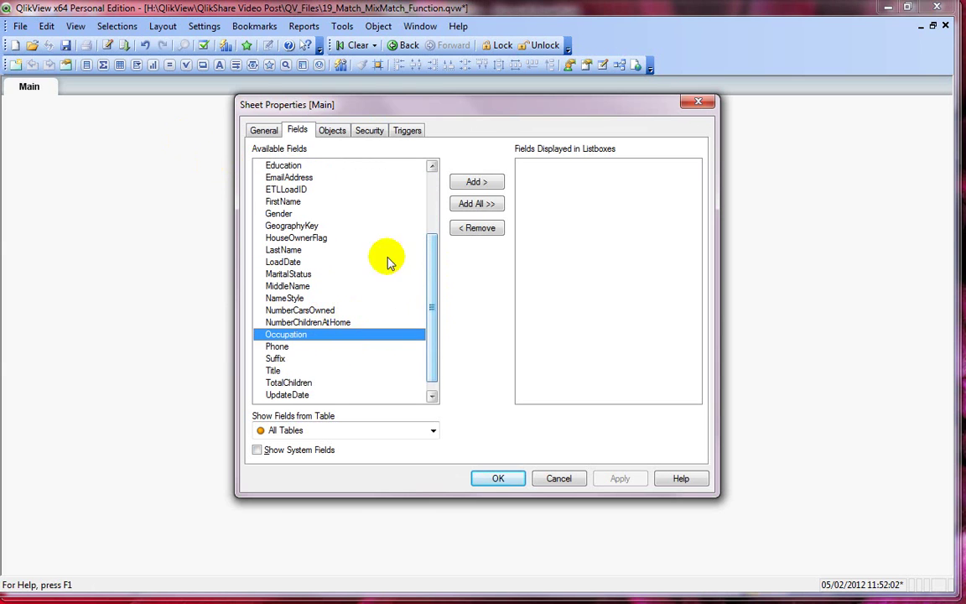
click(476, 182)
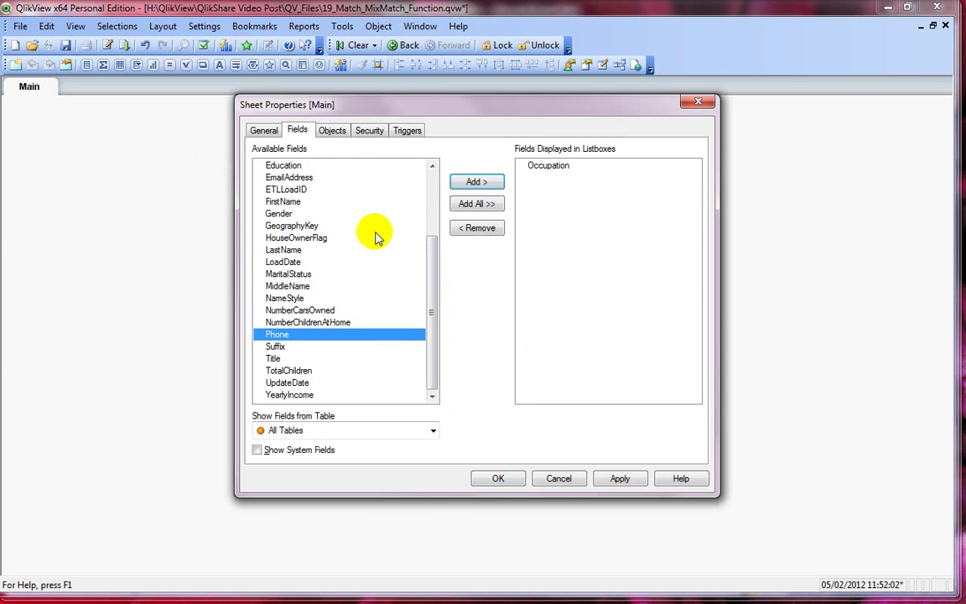
click(498, 478)
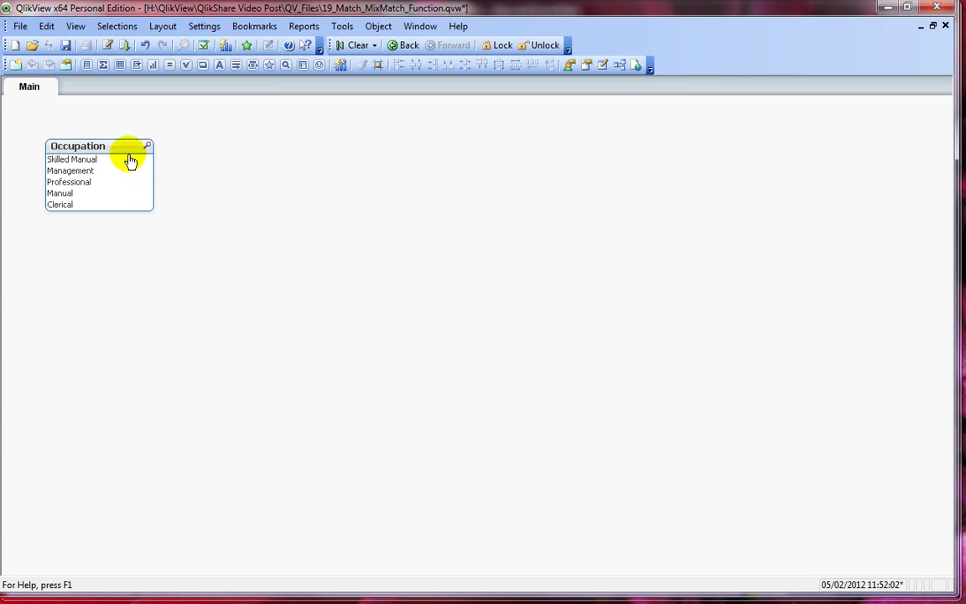
drag(128, 153, 117, 152)
Create a text object with the expression =Match(Occupation, 'Clerical', 'Management', 'Manual').
right_click(260, 160)
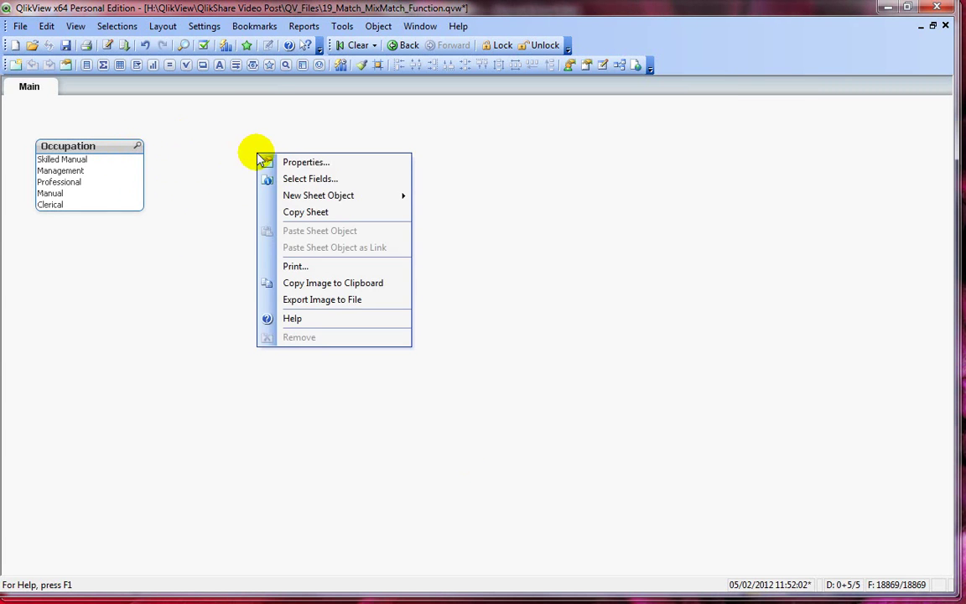
mouse_move(395, 195)
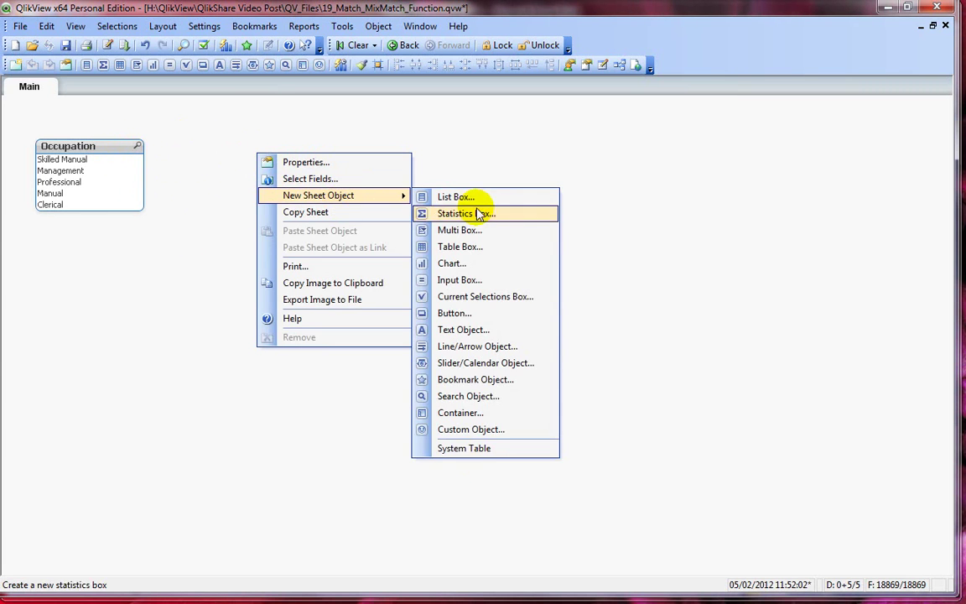
click(527, 333)
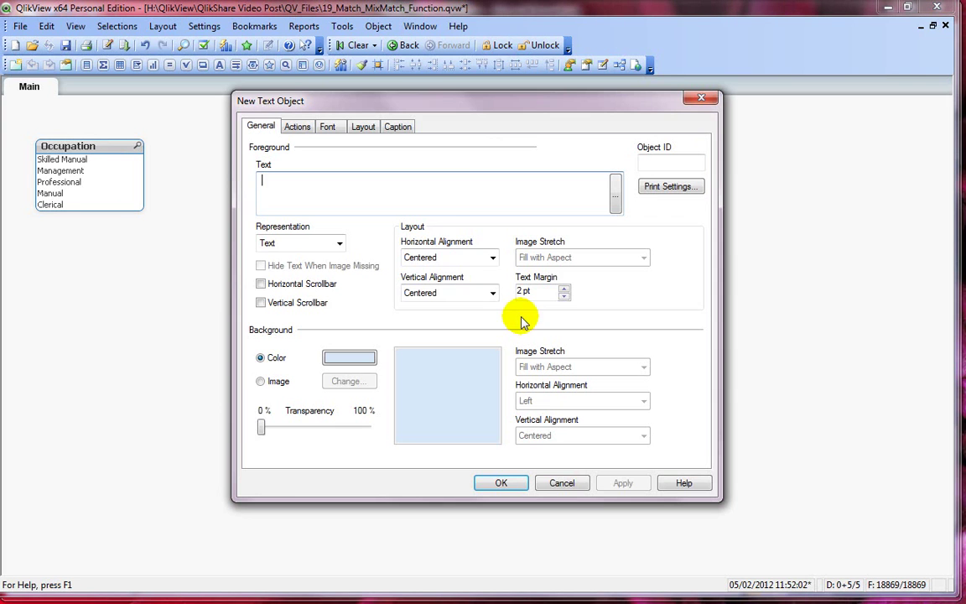
click(463, 191)
text(=Mat)
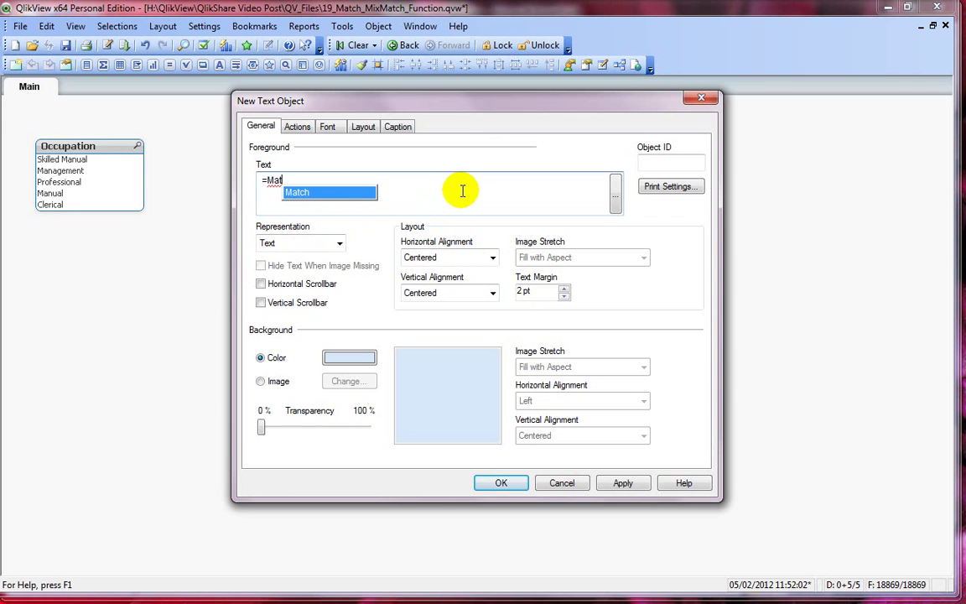
key(Return)
text((occ)
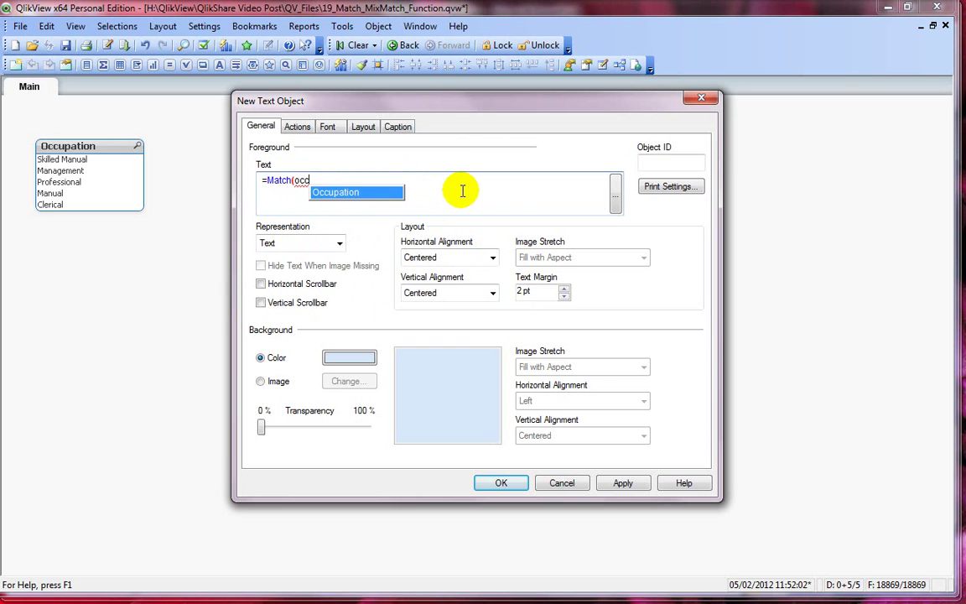
key(Return)
text(,)
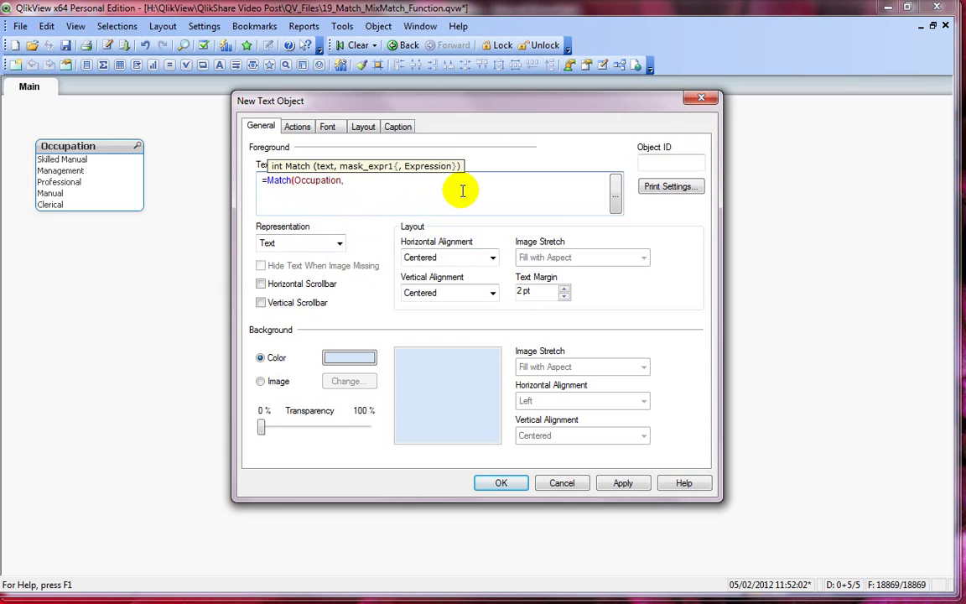
text( 'Cl)
text(erical', 'Management')
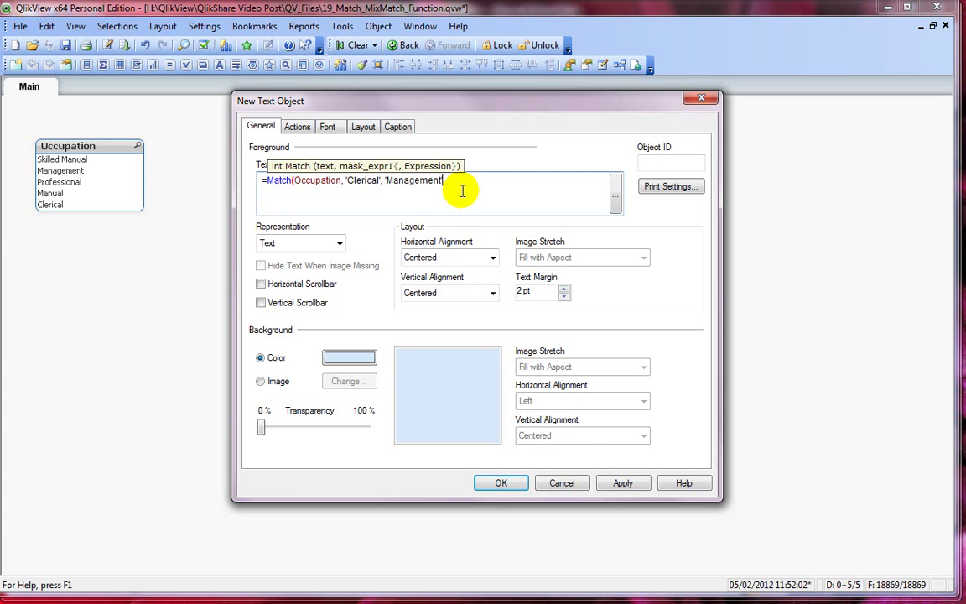
text(, 'Manual'))
click(499, 483)
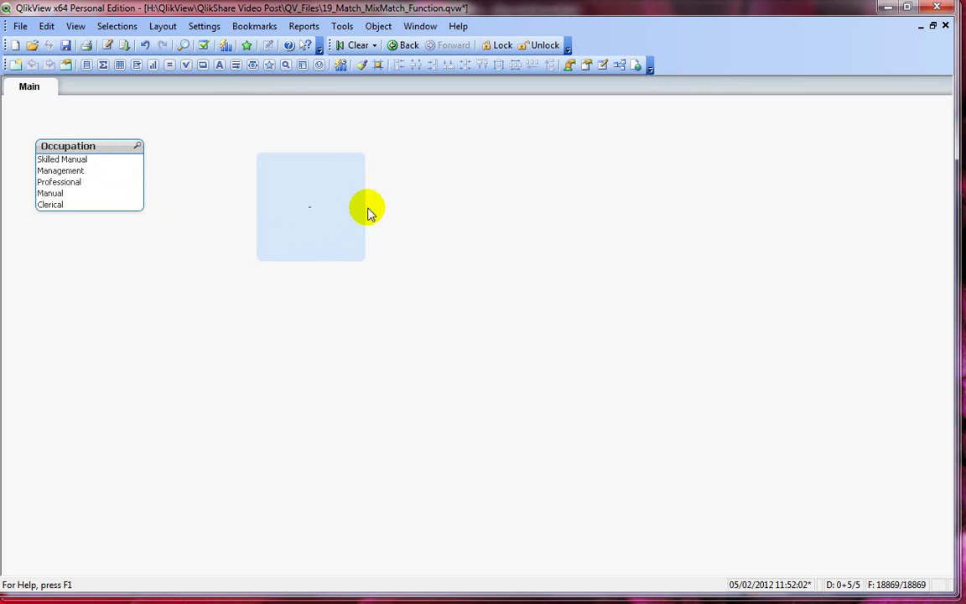
click(81, 205)
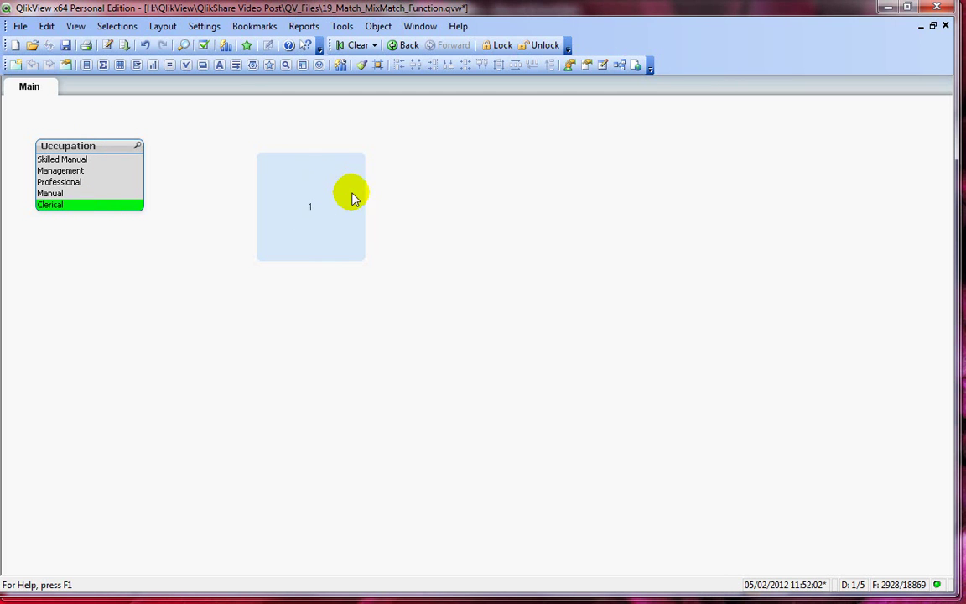
click(71, 194)
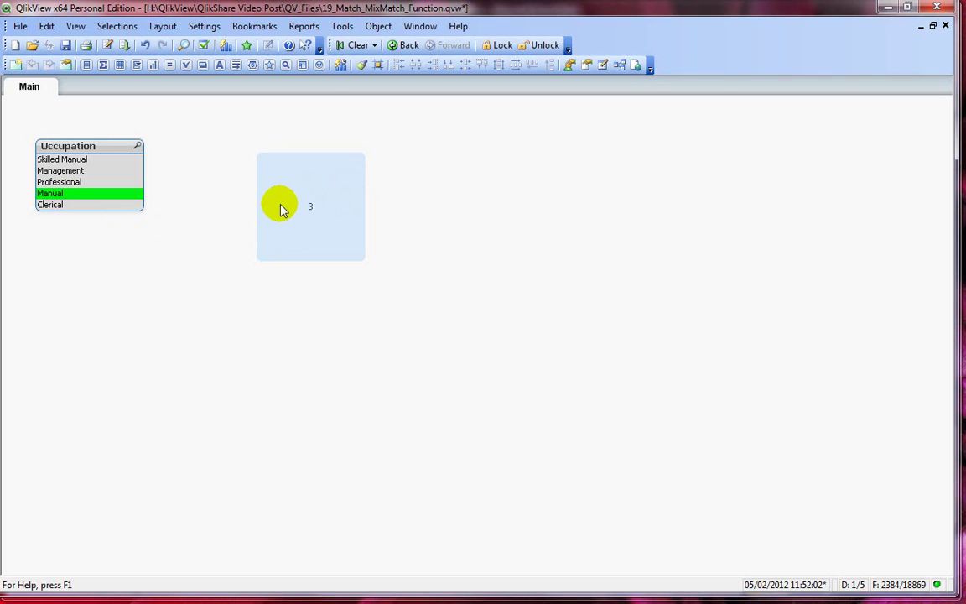
right_click(289, 206)
click(323, 211)
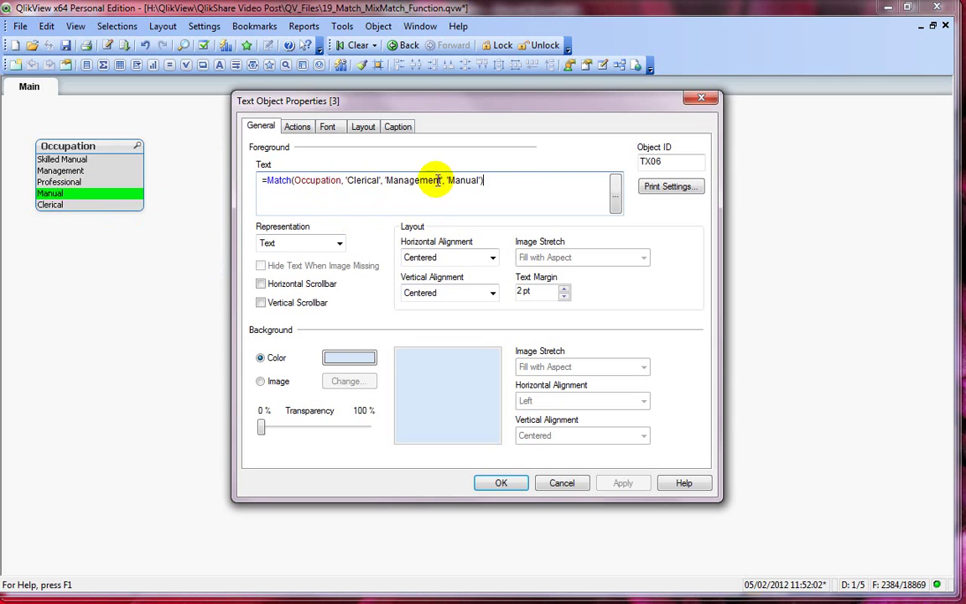
click(561, 484)
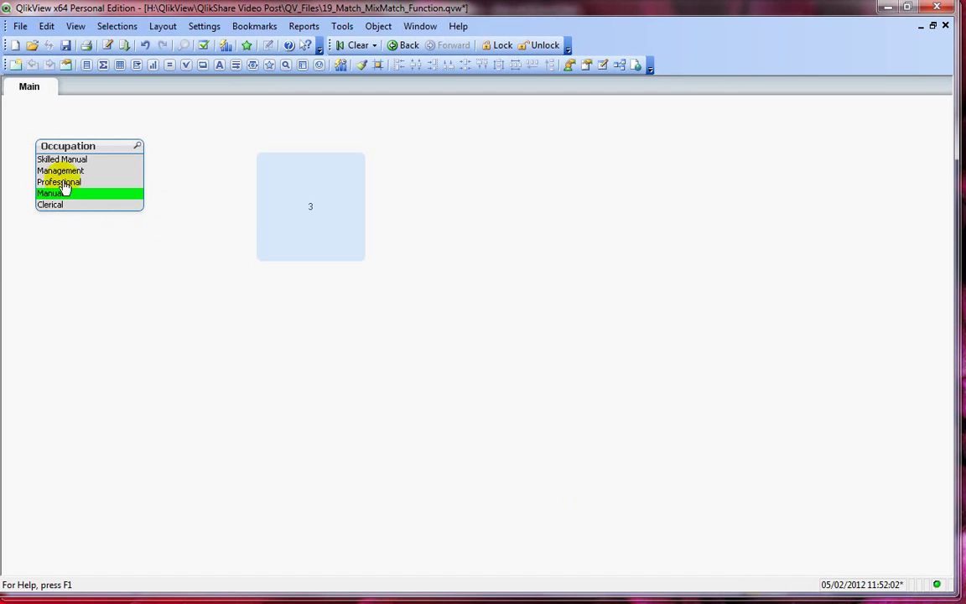
click(60, 170)
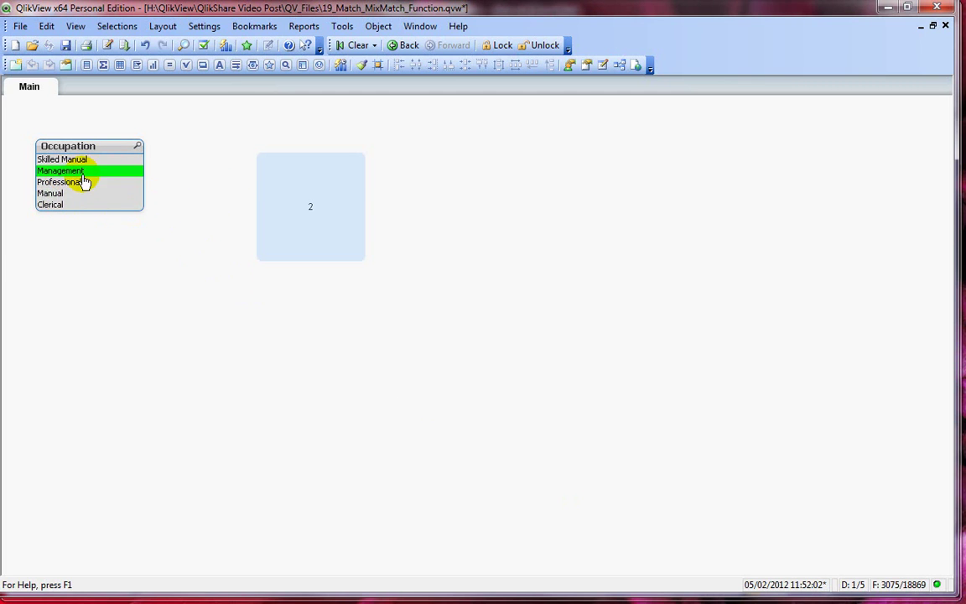
click(83, 172)
Wrap the text object's Match in IF(... > 0, 'True condition', 'False Condition').
right_click(323, 190)
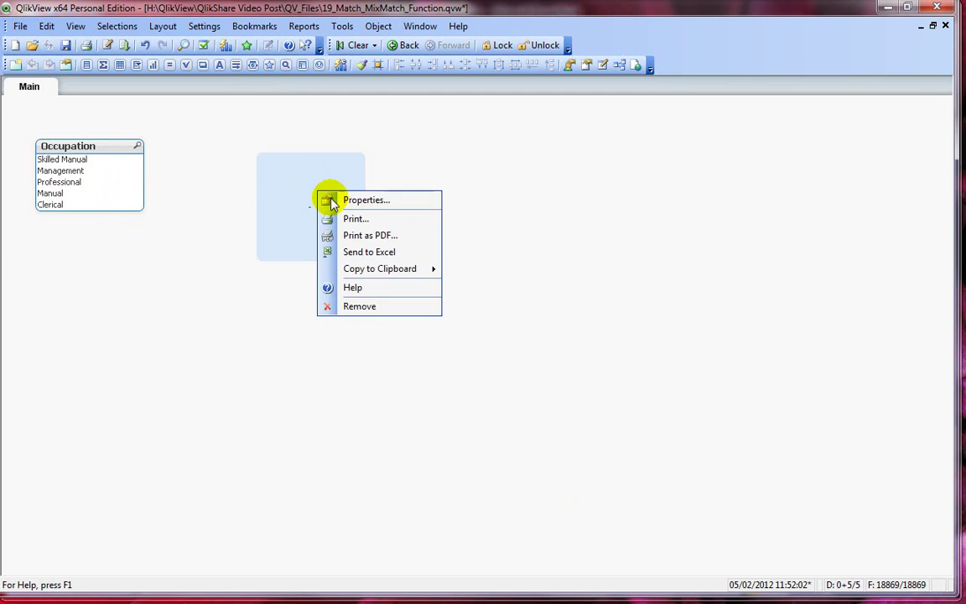
click(369, 198)
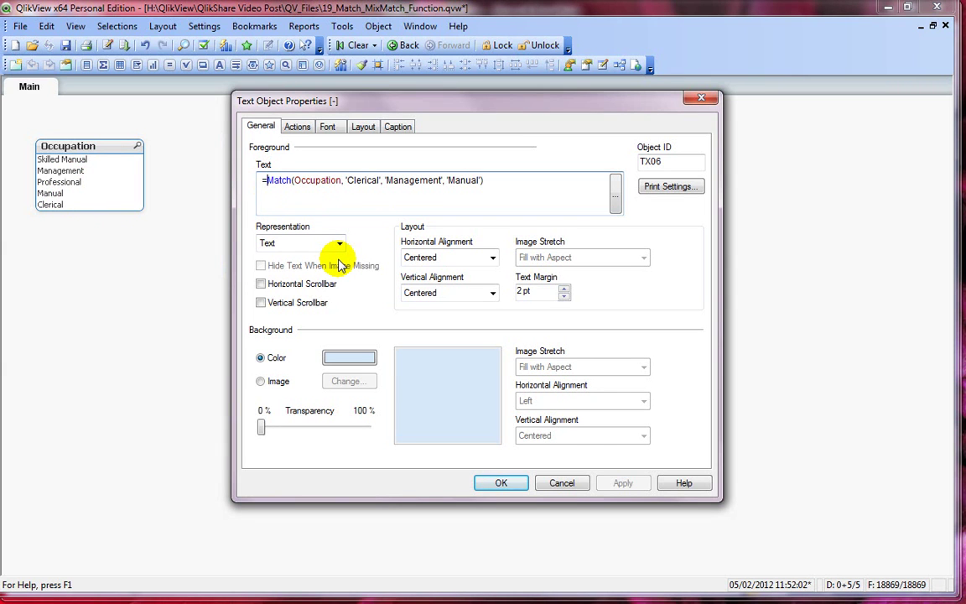
text(IF()
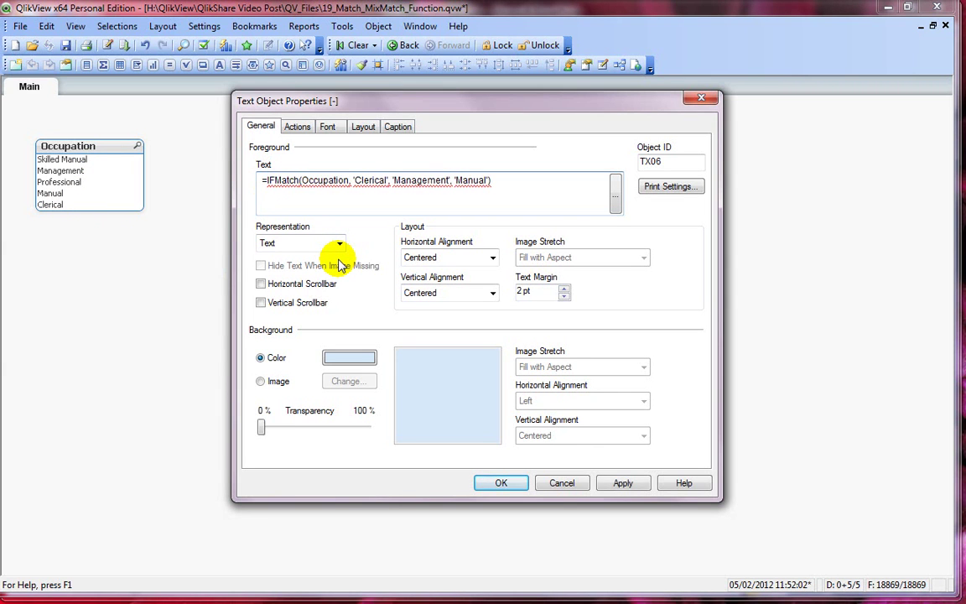
key(End)
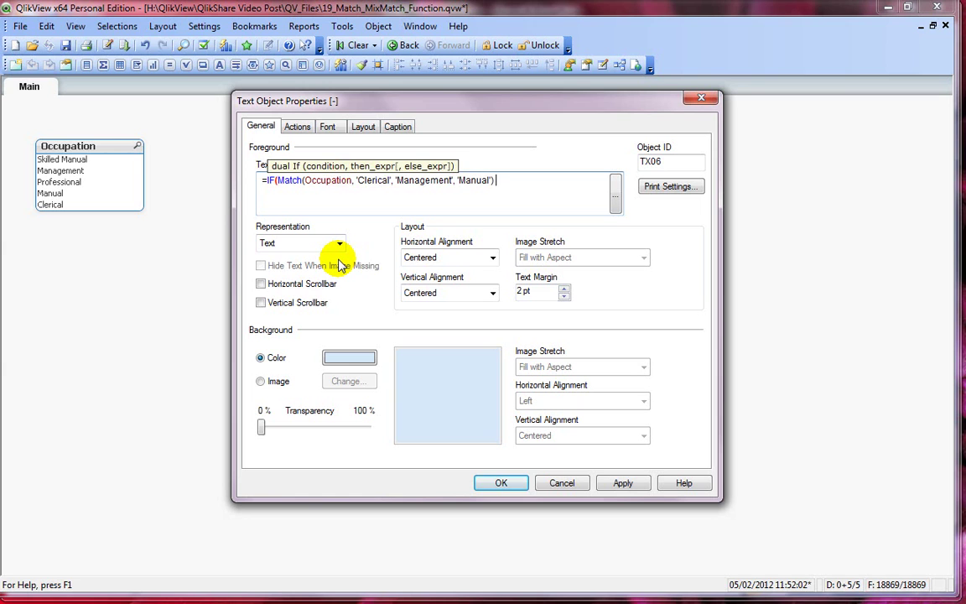
text(> 0, 'True condision', 'False Cond)
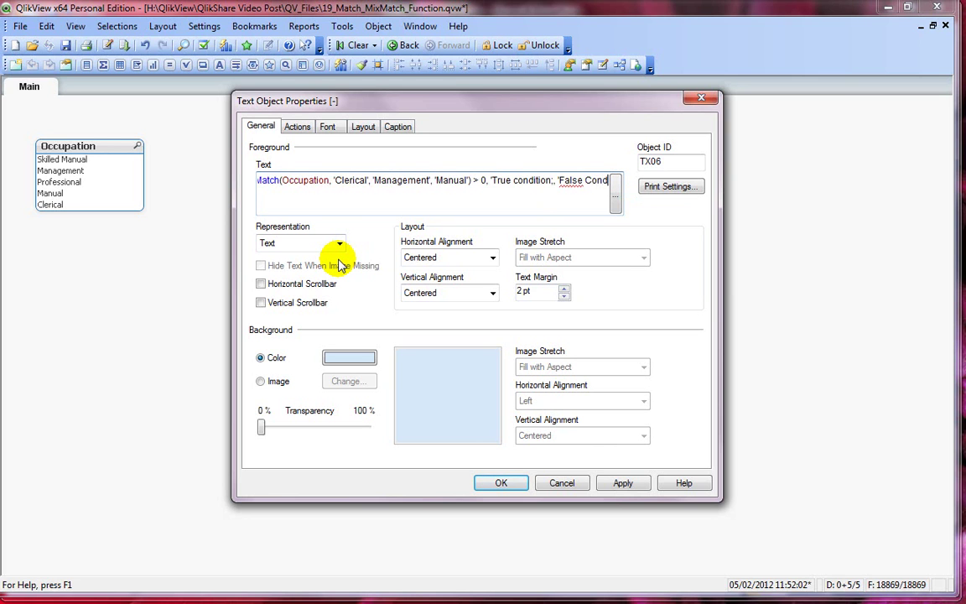
text(ition'))
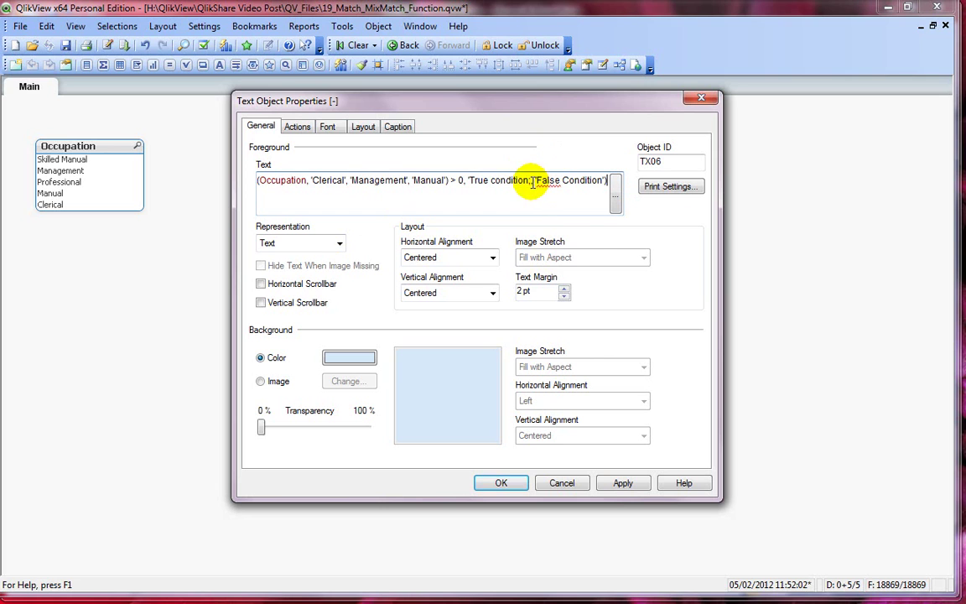
key(BackSpace)
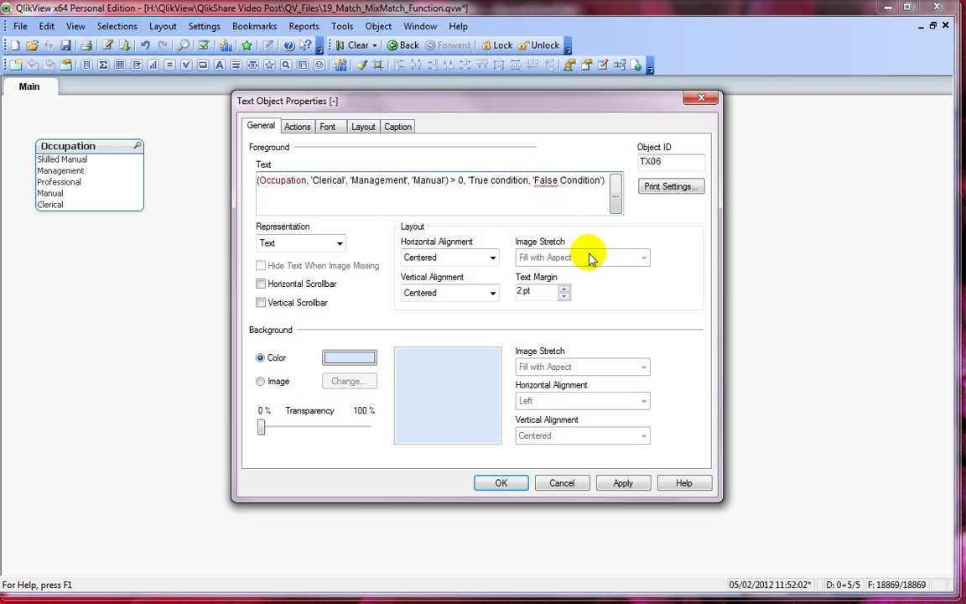
text(')
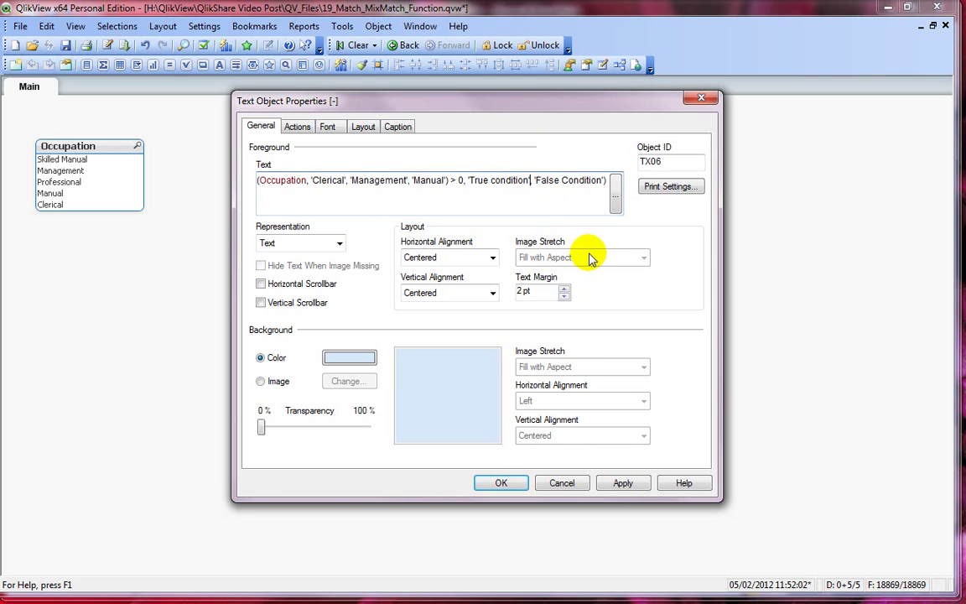
Apply the IF expression and test it by selecting Manual, Clerical and Management, then clearing the selection.
click(623, 483)
click(503, 483)
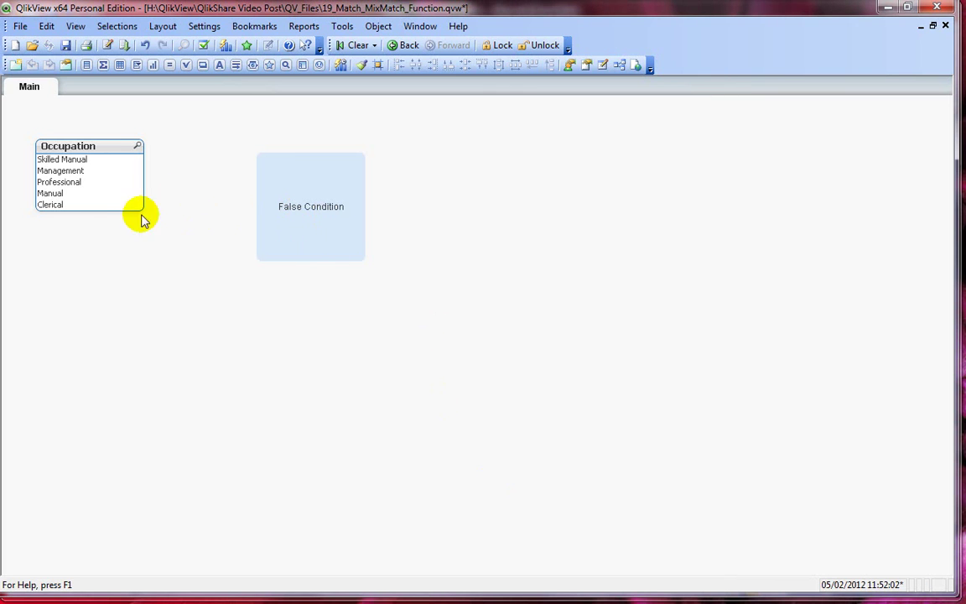
click(57, 195)
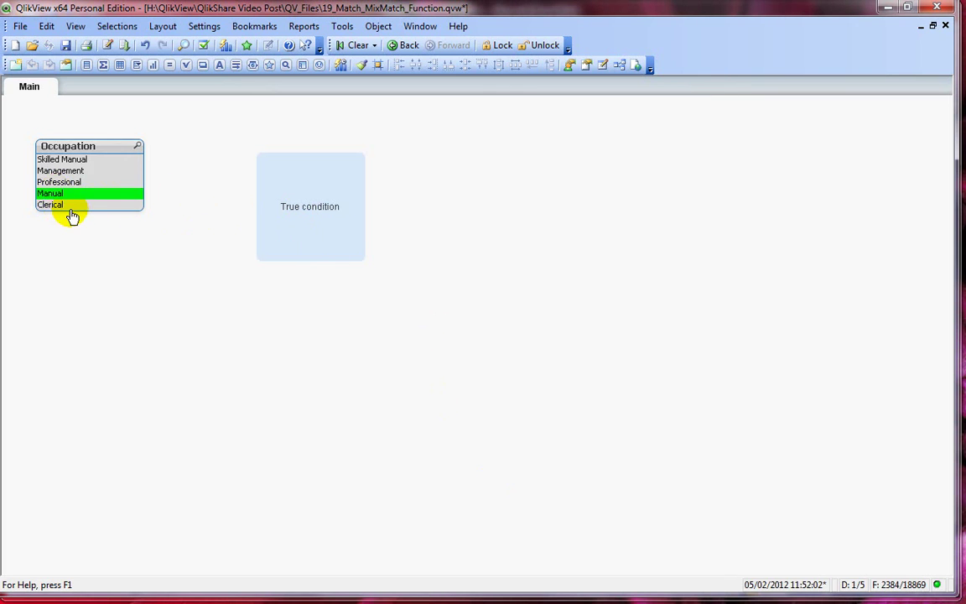
click(60, 206)
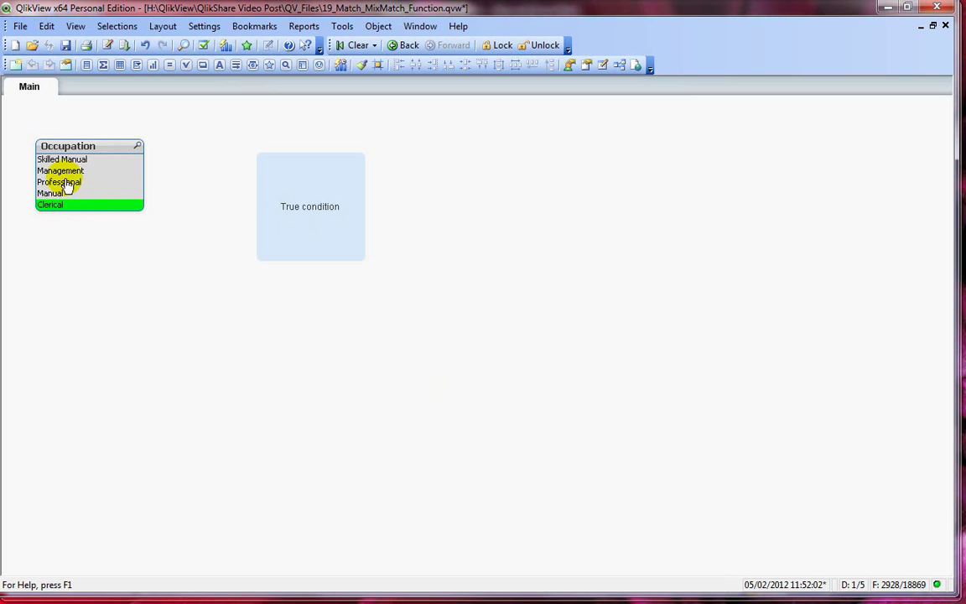
click(61, 171)
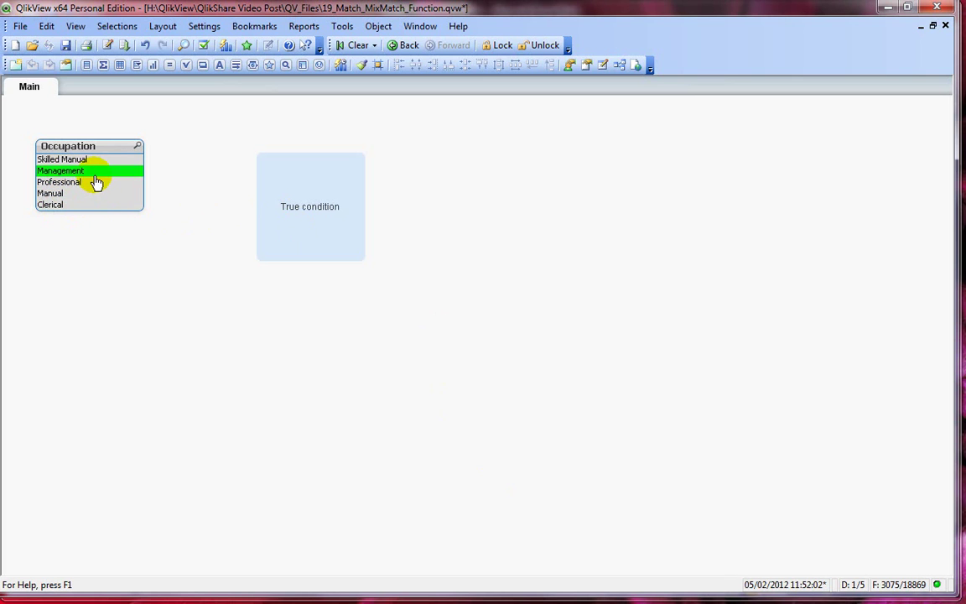
click(95, 176)
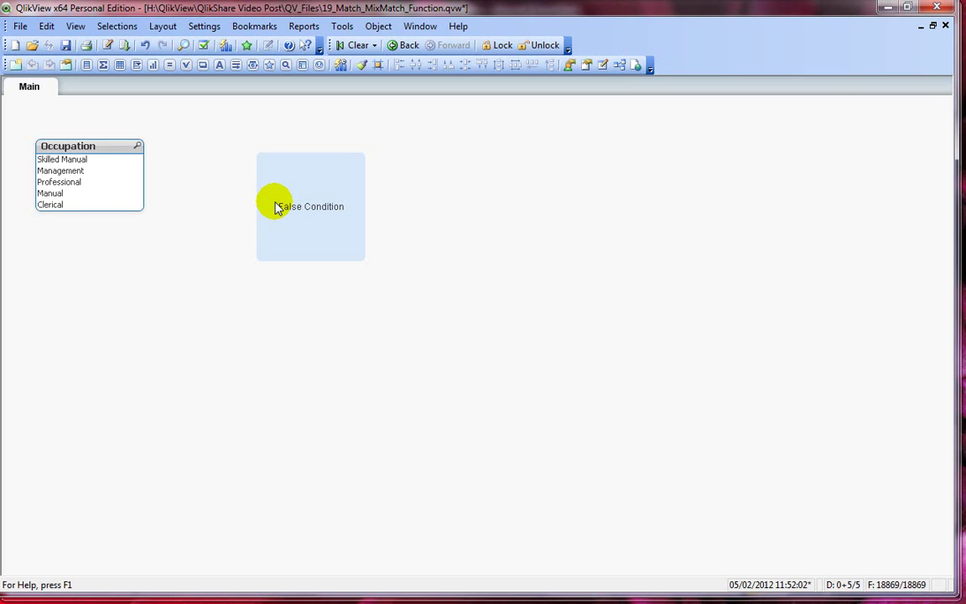
click(205, 211)
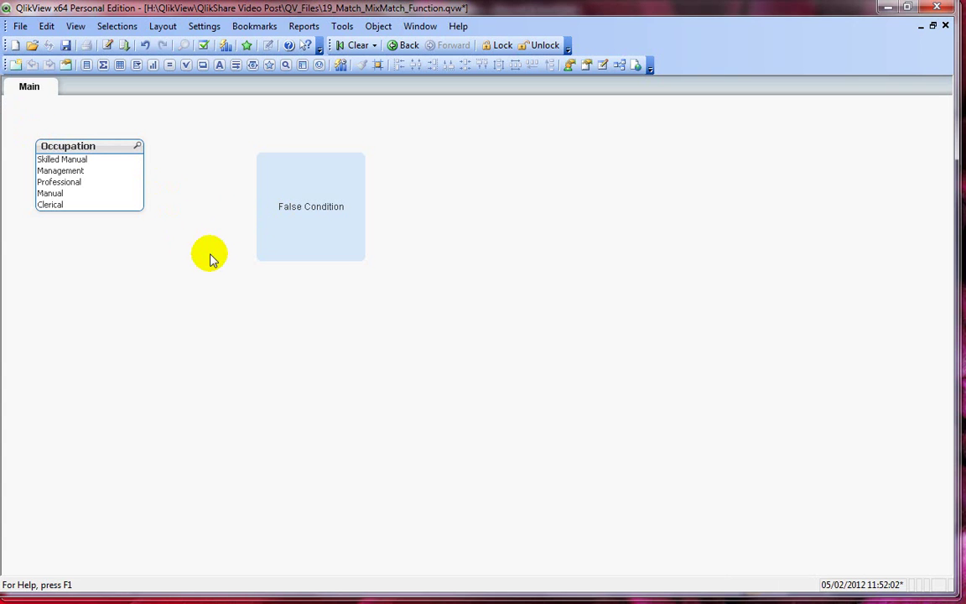
In the load script, end the DimCustomer SELECT with WHERE Geographykey IN (680,692).
key(ctrl+e)
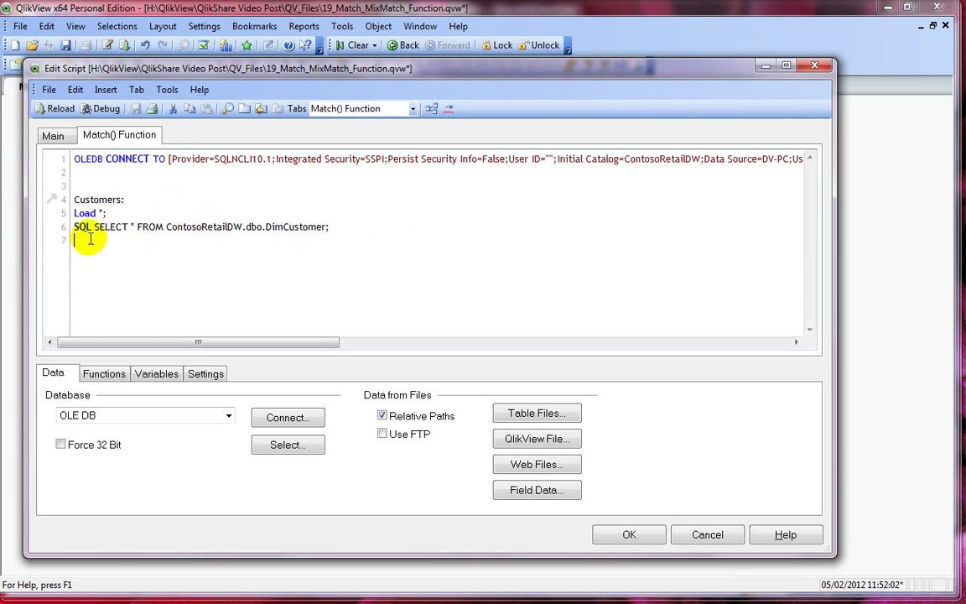
drag(50, 231, 72, 218)
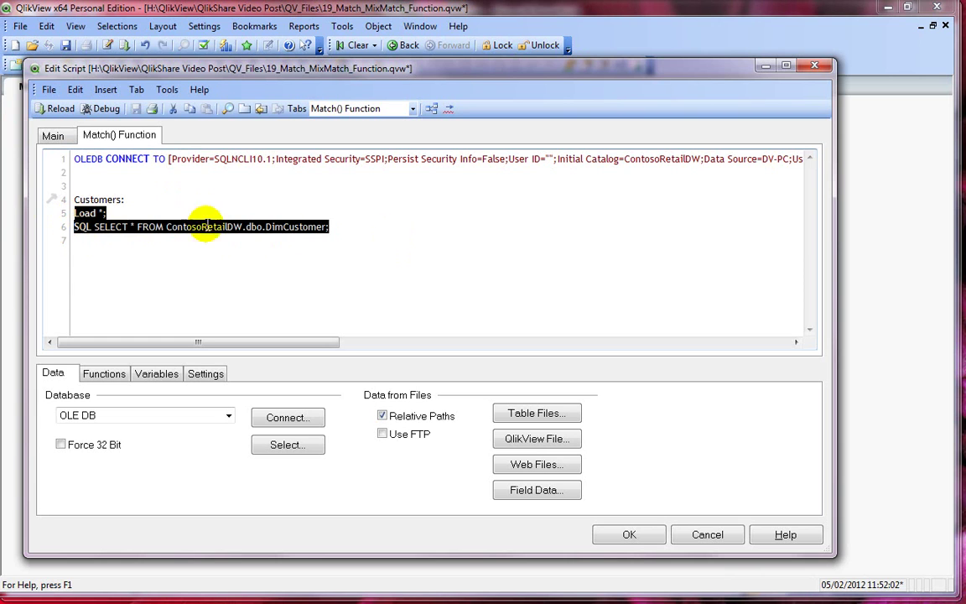
click(326, 224)
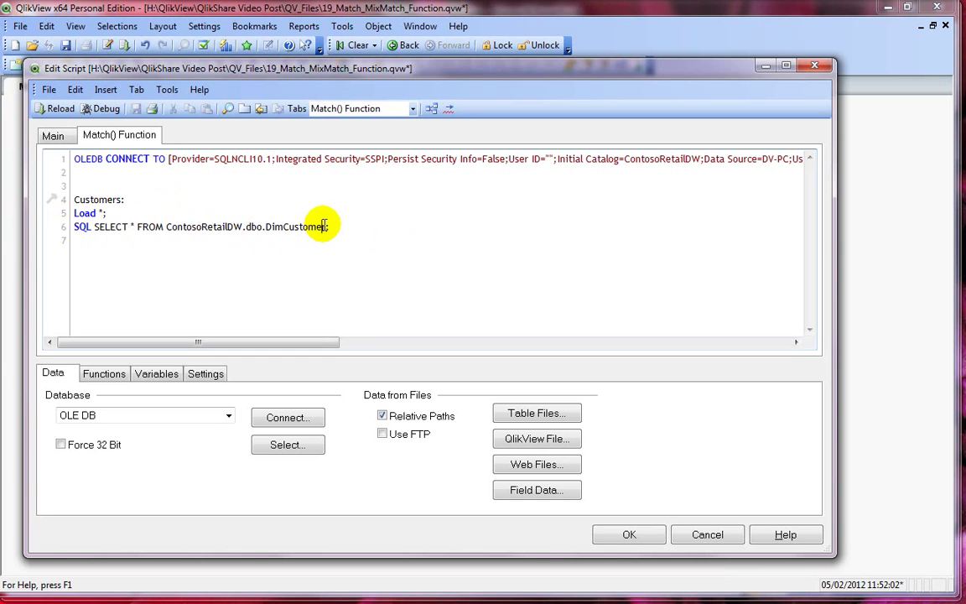
key(BackSpace)
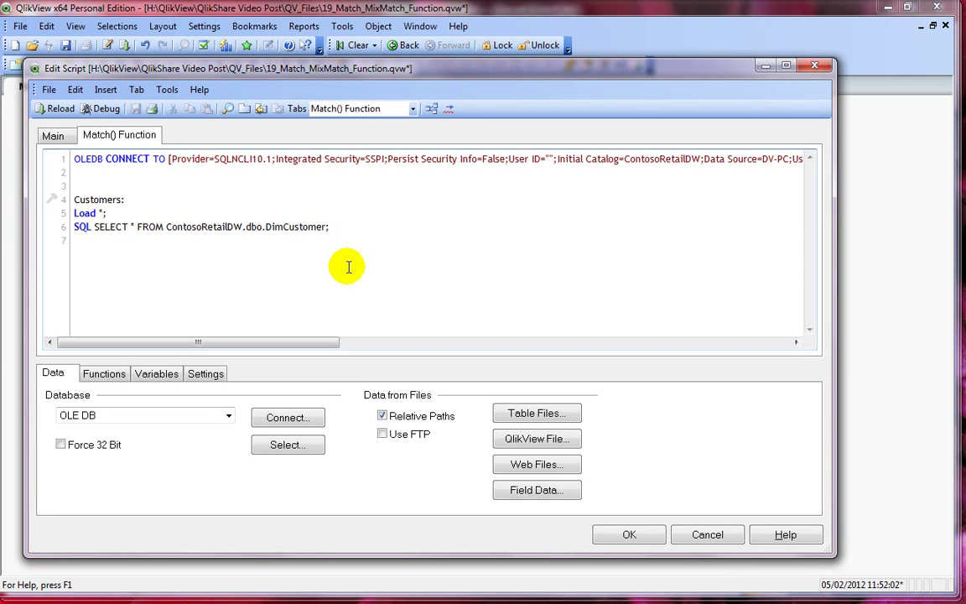
key(Return)
text(WHERE)
text(Geographykey )
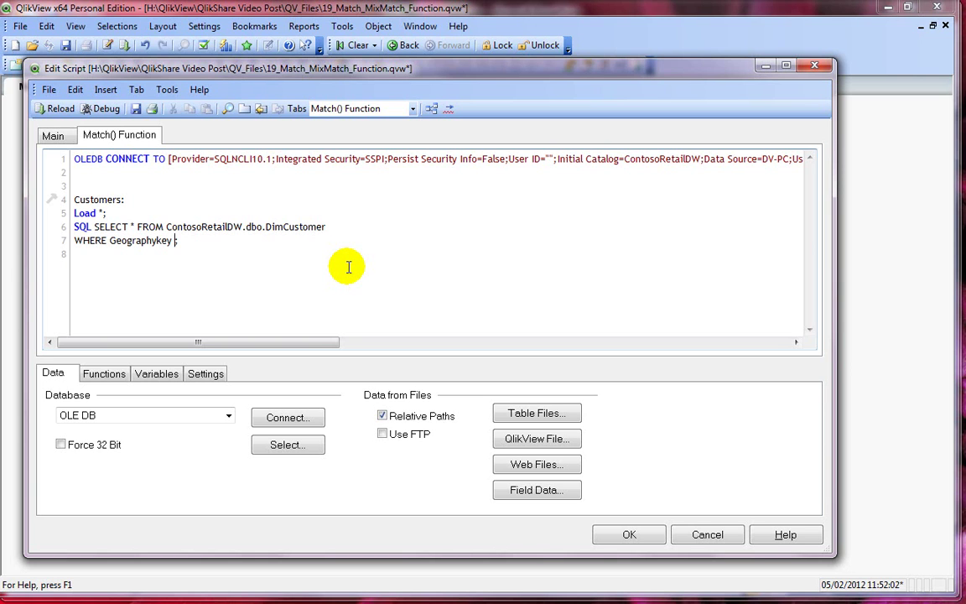
text(IN (680,692))
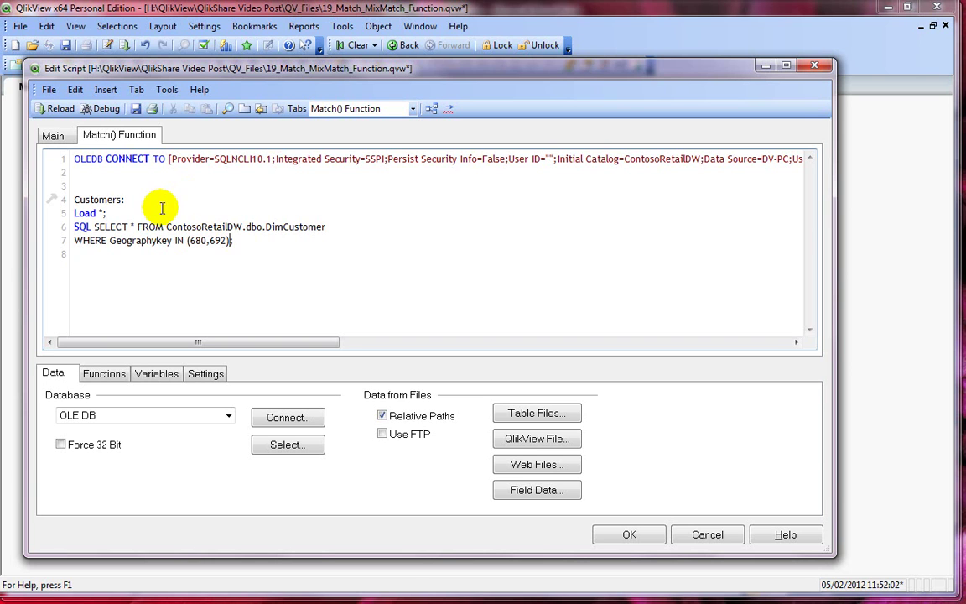
click(98, 213)
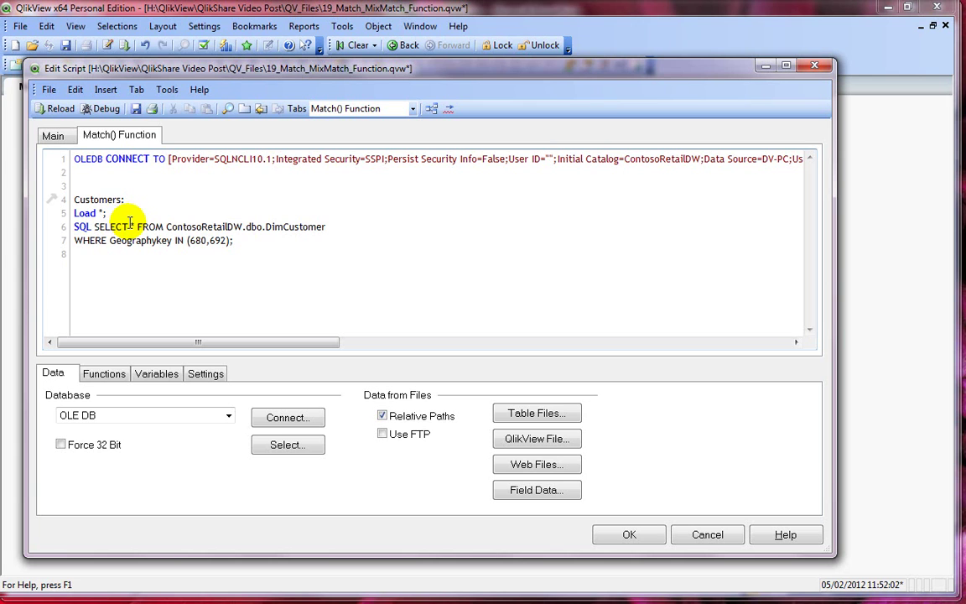
Reload the filtered data and add a GeographyKey listbox (680, 692) beside the False Condition box.
click(61, 109)
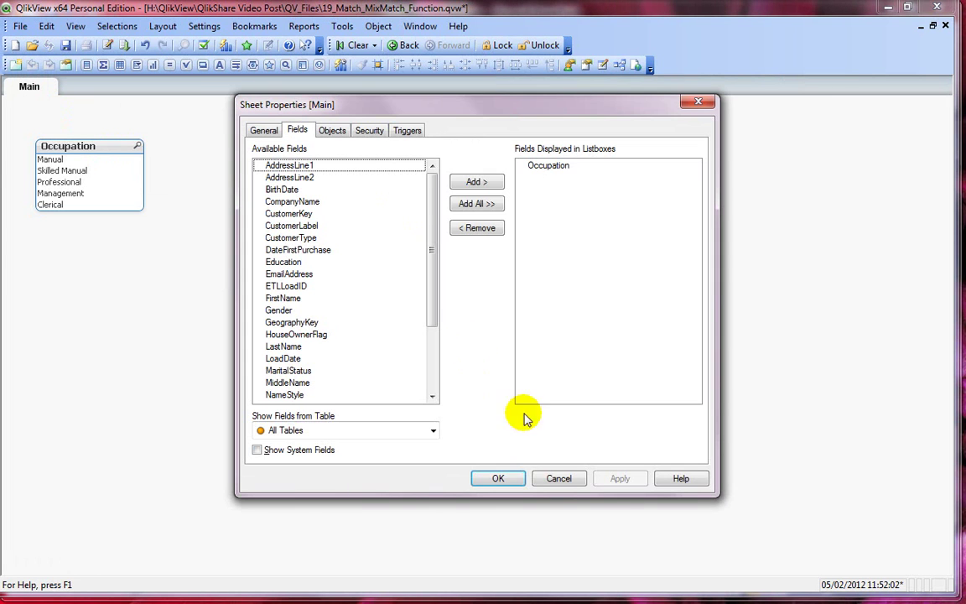
click(498, 478)
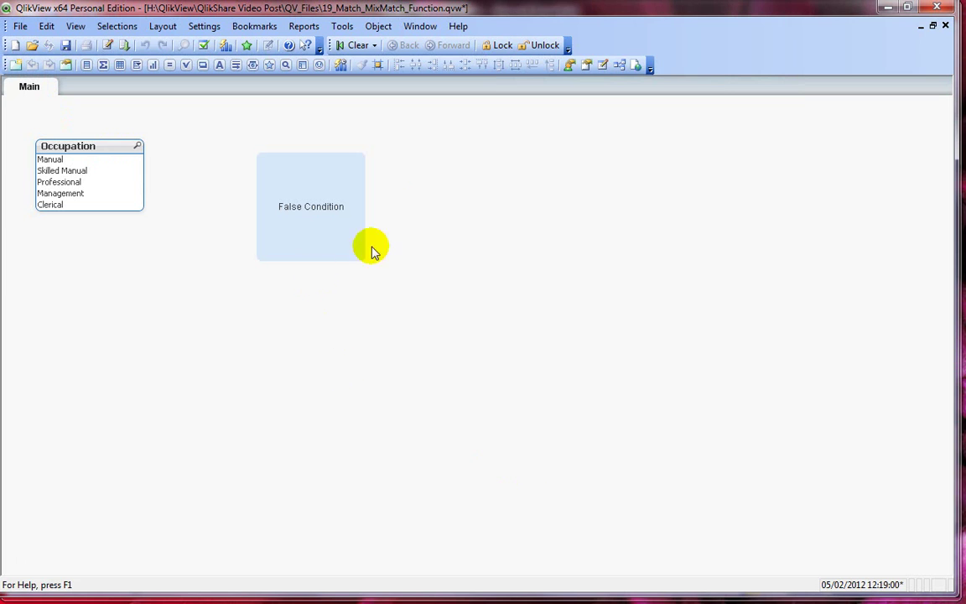
right_click(417, 202)
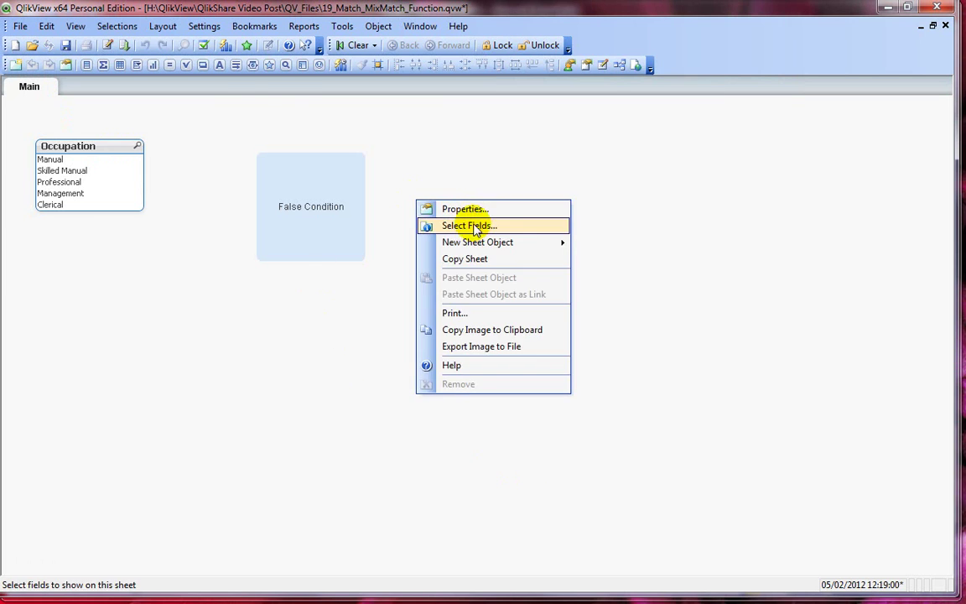
click(469, 226)
click(306, 274)
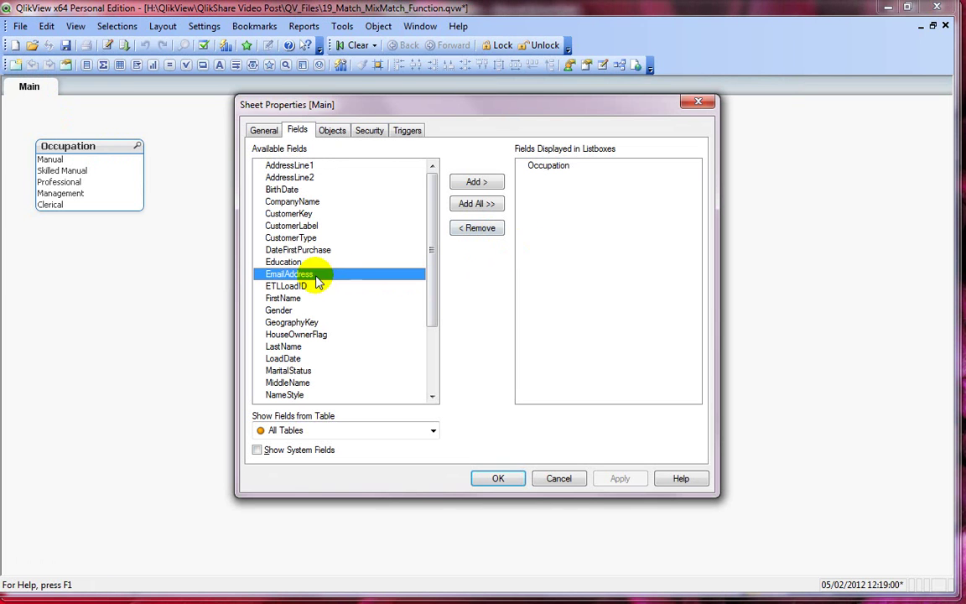
click(316, 324)
click(477, 182)
click(498, 478)
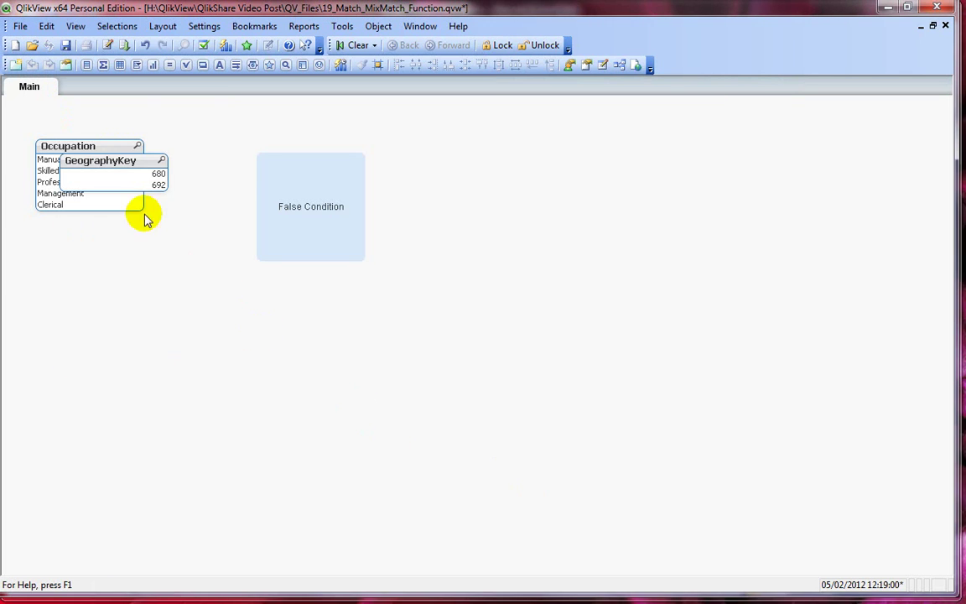
drag(129, 162, 546, 175)
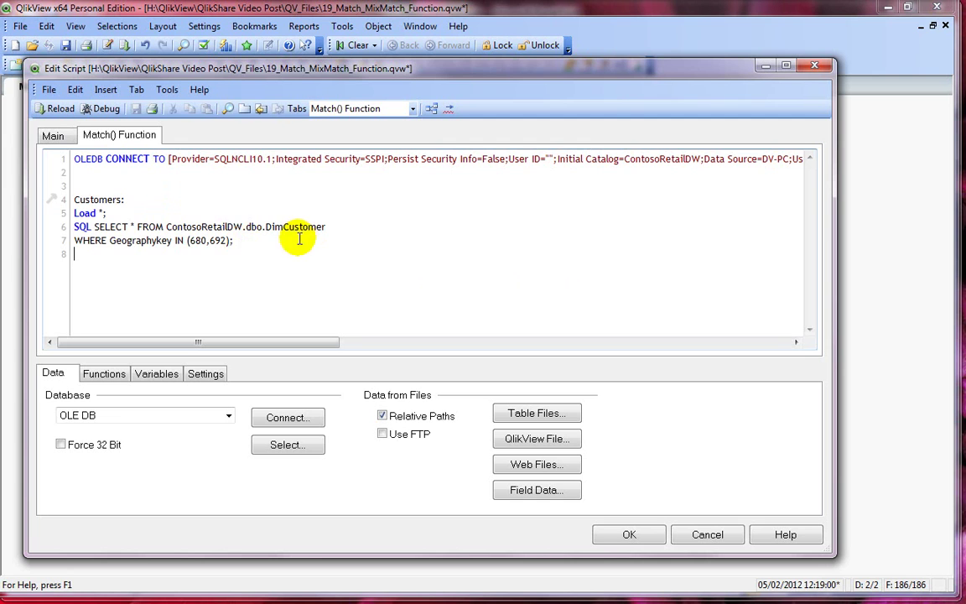
Replace the SQL WHERE clause with a preceding-Load filter: where match(GeographyKey, 680,692);.
drag(232, 240, 18, 229)
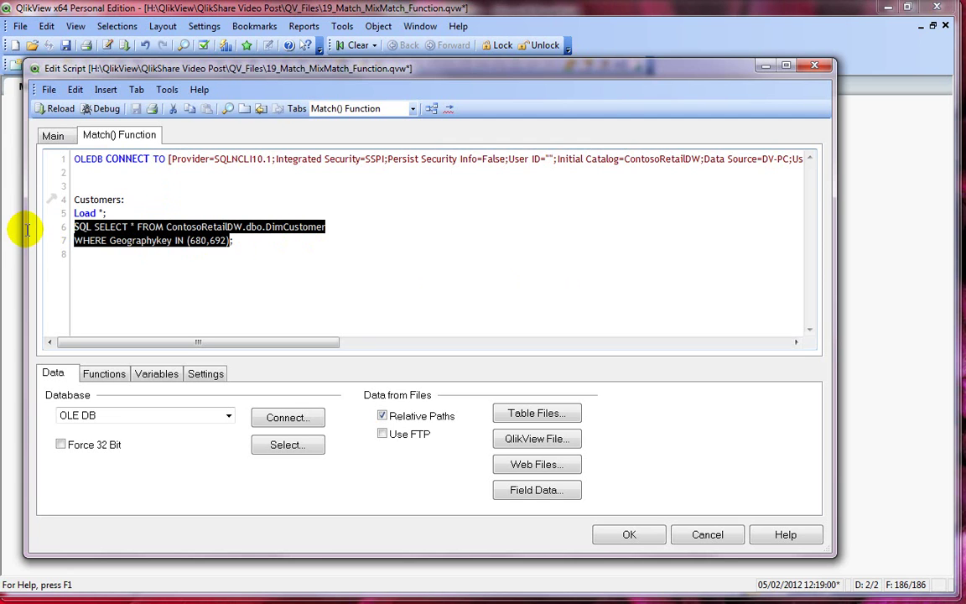
click(131, 212)
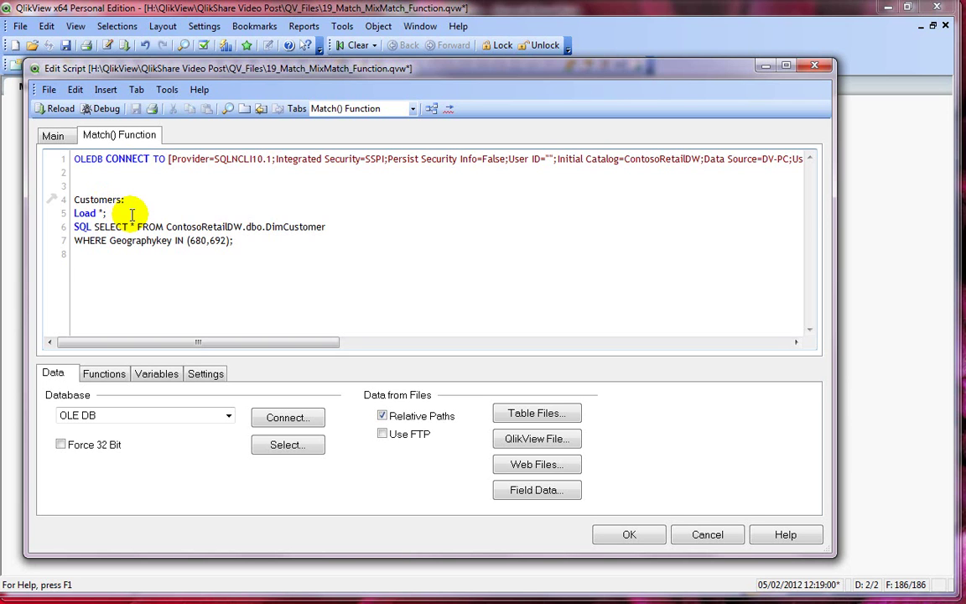
key(Return)
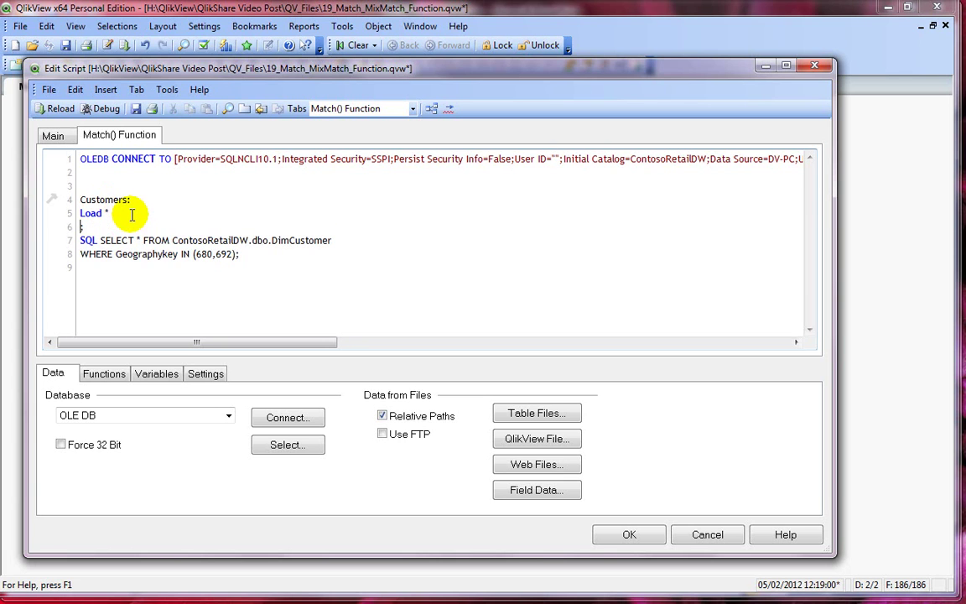
text(WHERE)
double_click(140, 254)
click(274, 259)
key(shift+Home)
key(BackSpace)
key(BackSpace)
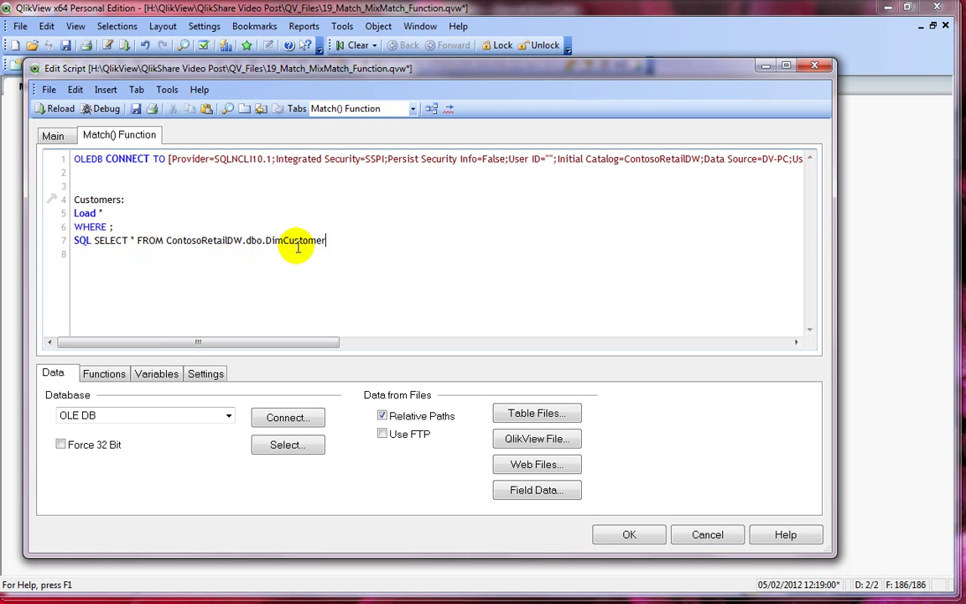
text(;Match;)
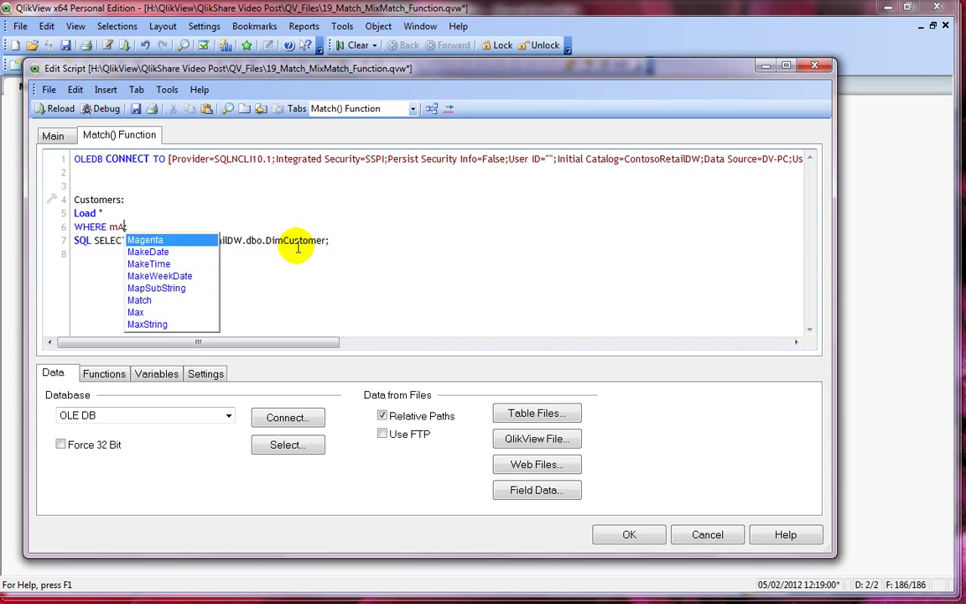
text((Geographykey)
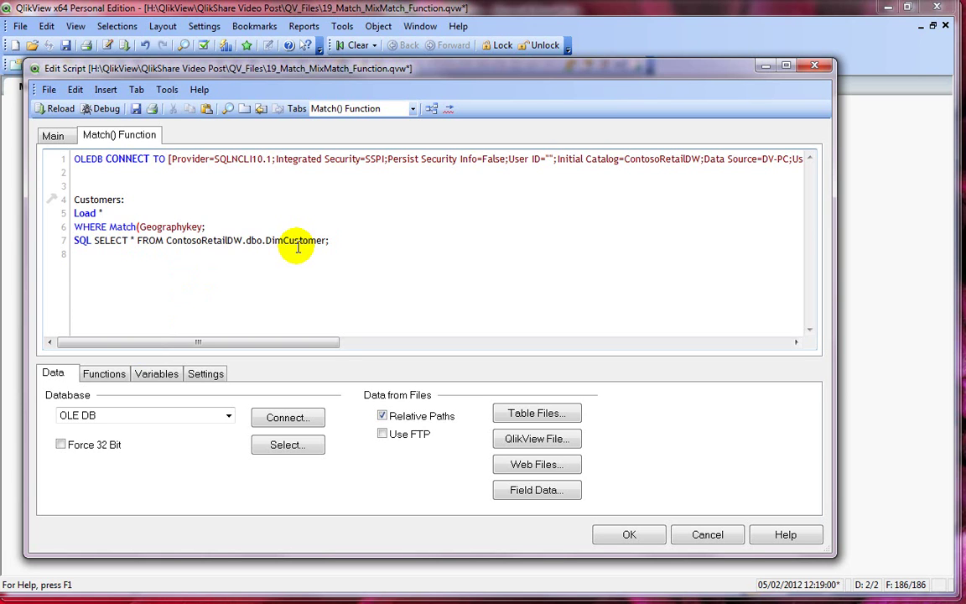
text(, 680, 692))
double_click(123, 226)
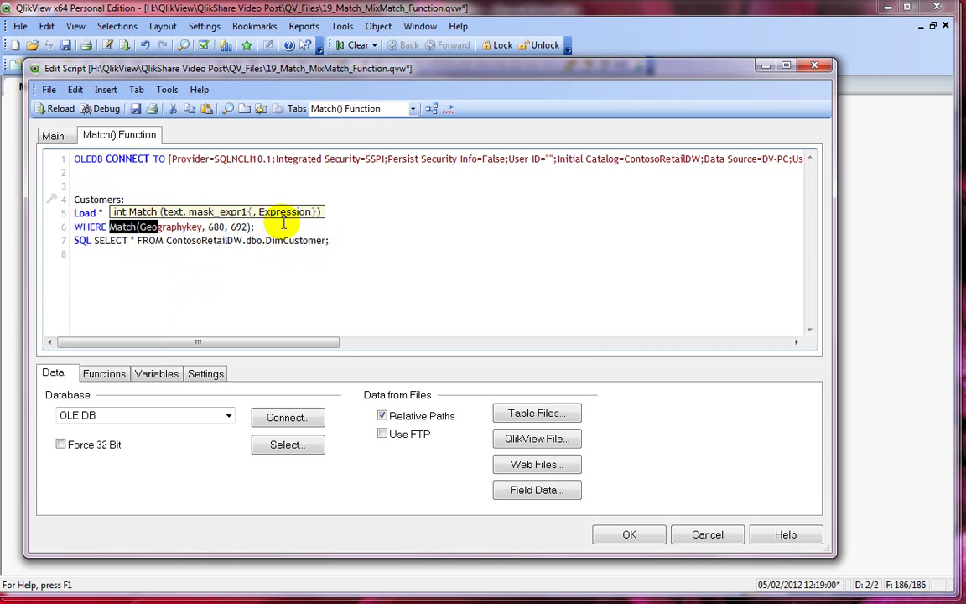
drag(254, 227, 67, 211)
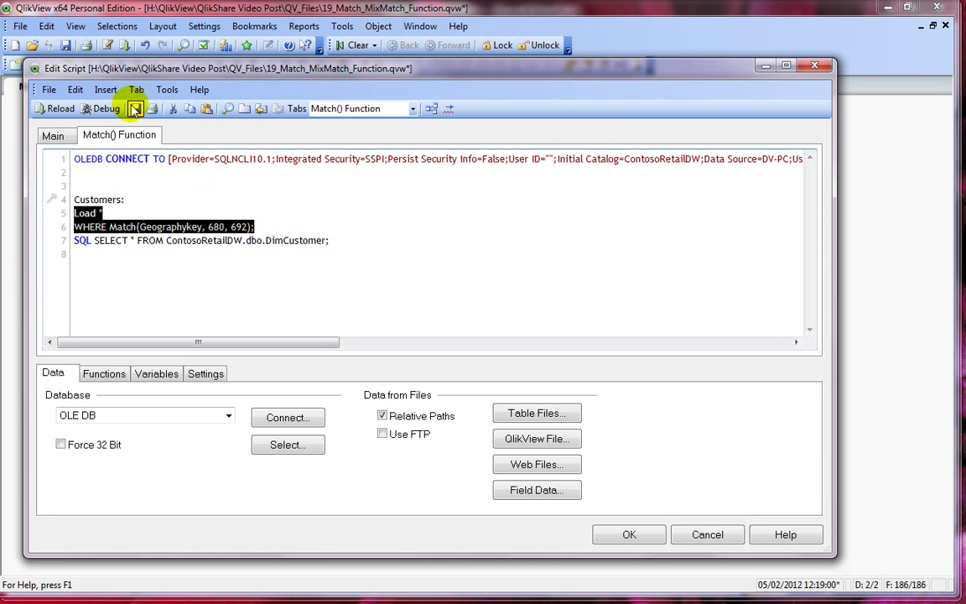
text(Load * where match(GeographyKey, 680,692);)
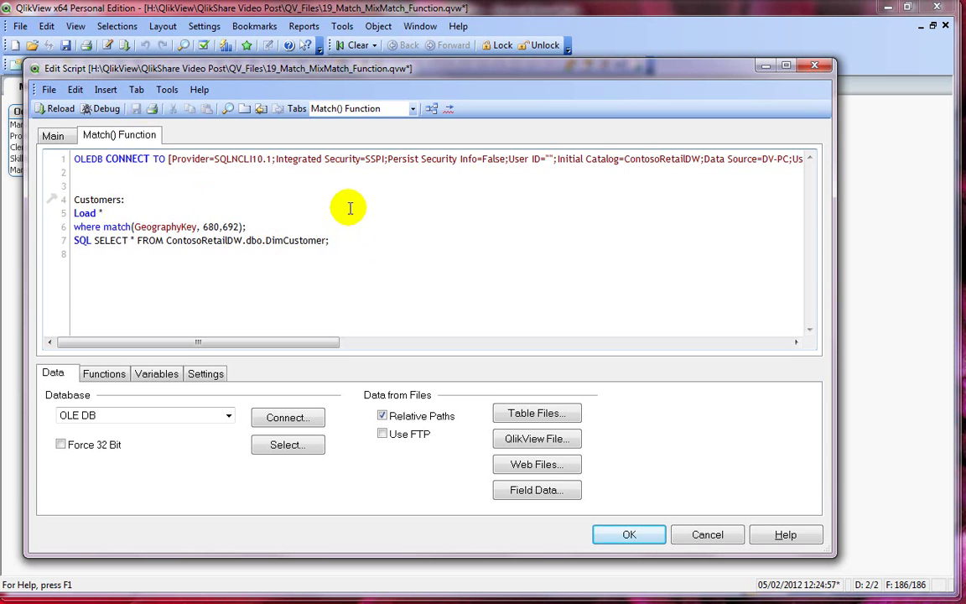
Reload the Match-filtered script, loading 141 Customers rows, and shift the GeographyKey listbox left.
click(46, 107)
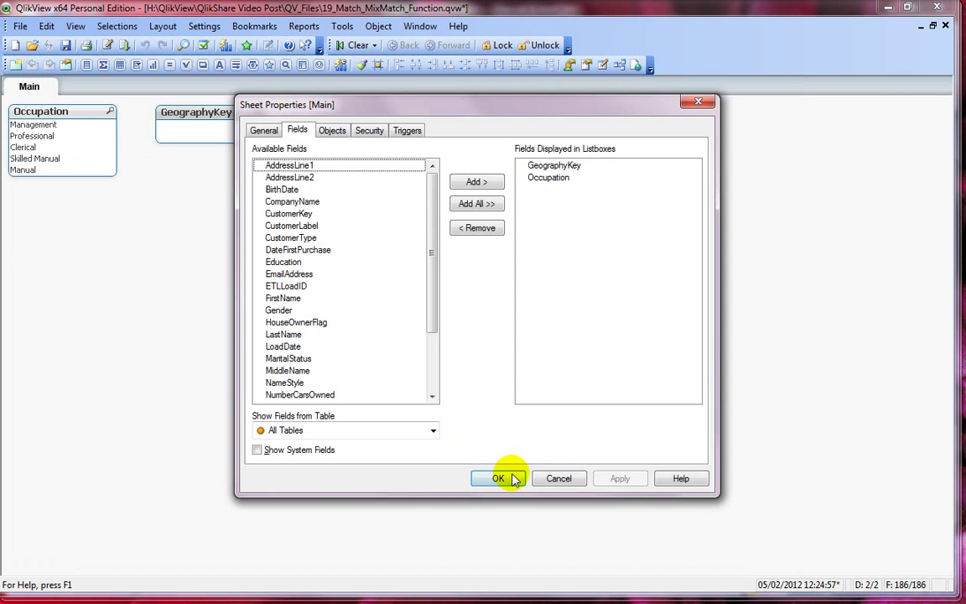
click(503, 478)
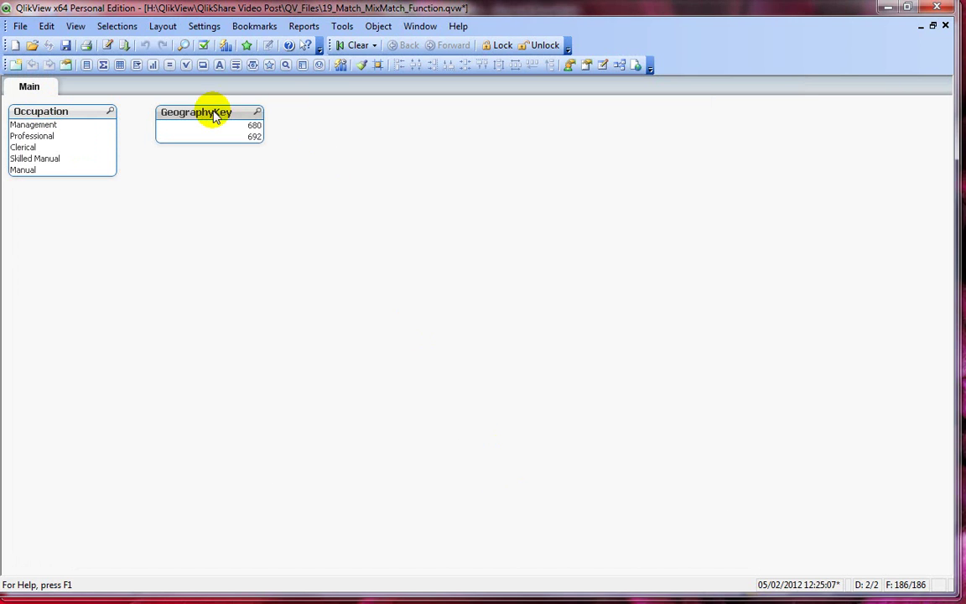
mouse_move(215, 115)
mouse_down()
mouse_move(189, 108)
mouse_move(197, 115)
mouse_up()
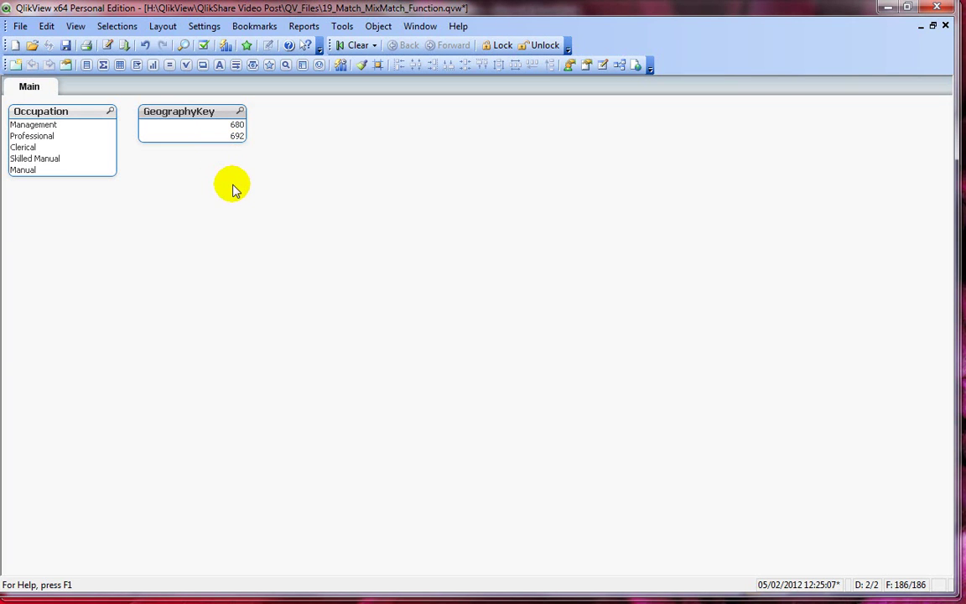
key(ctrl+e)
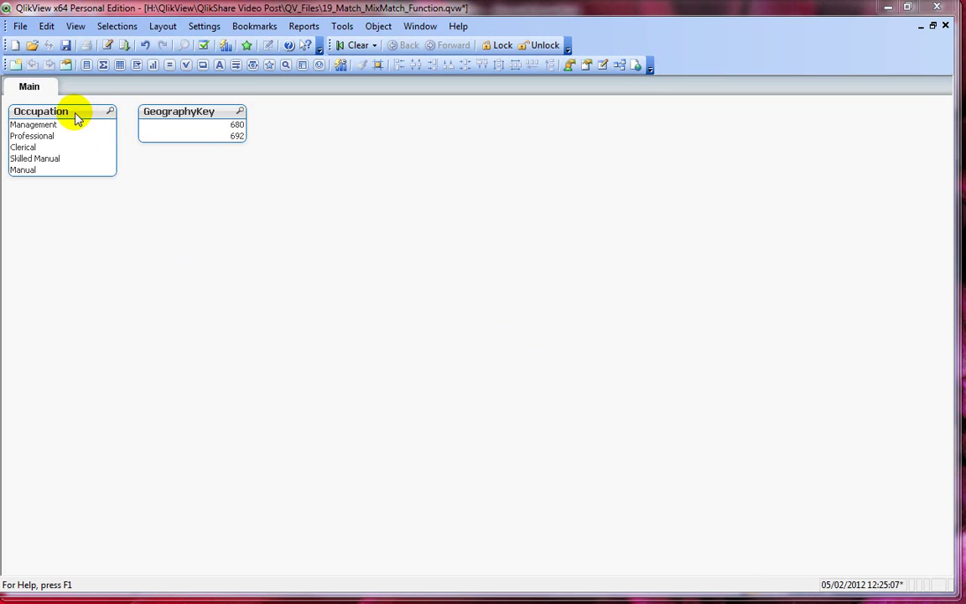
Copy the Occupation listbox to sit to the right of the GeographyKey listbox.
drag(76, 118, 384, 127)
right_click(365, 124)
click(342, 123)
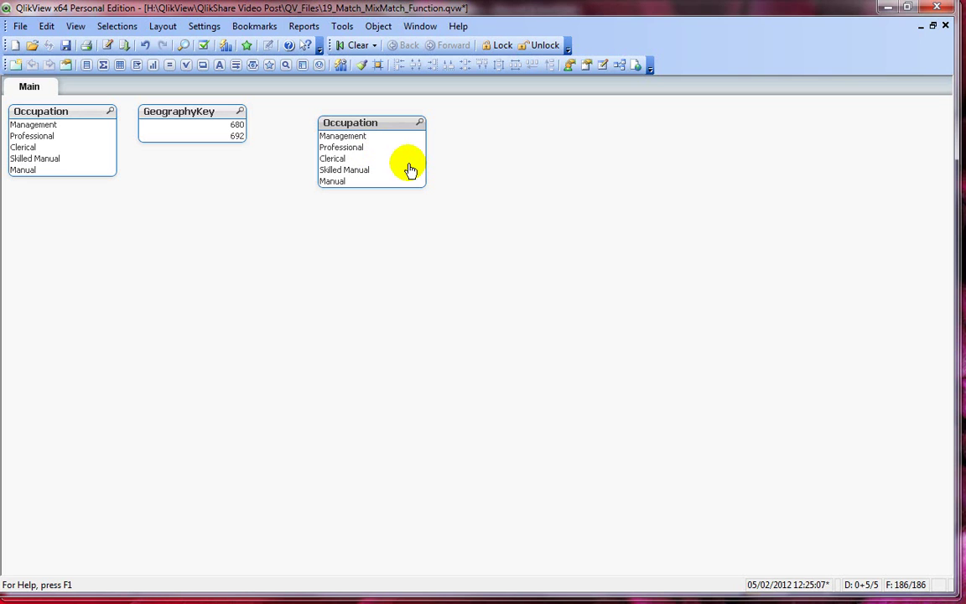
drag(377, 123, 350, 119)
In the copied listbox's Sort properties, enable Expression sorting.
right_click(326, 123)
click(339, 125)
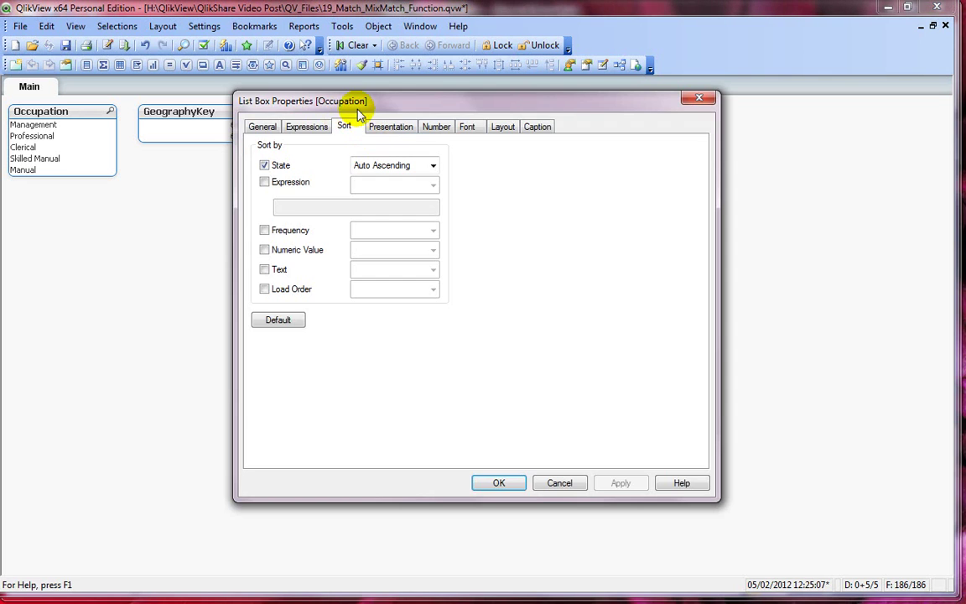
click(249, 126)
click(346, 128)
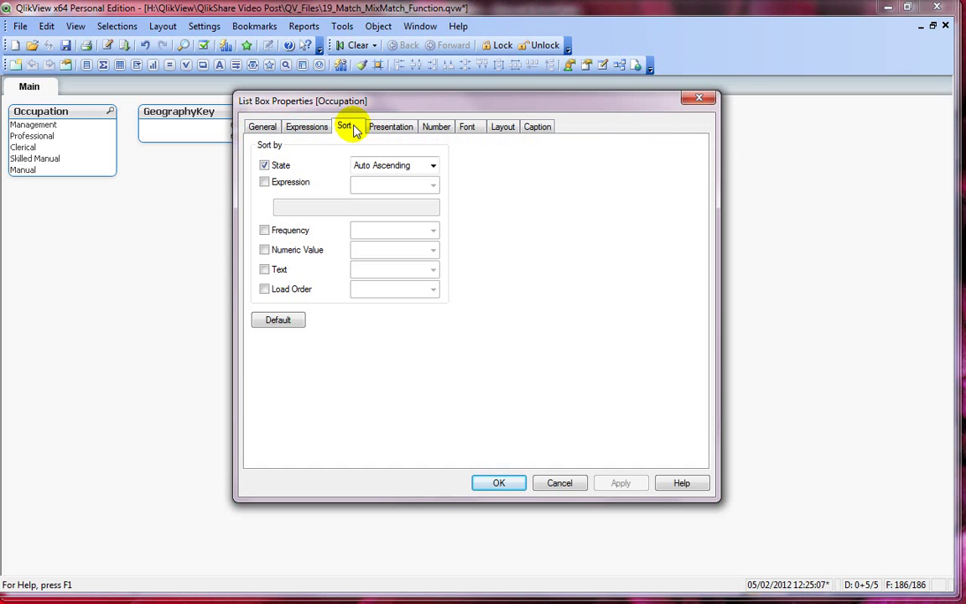
click(291, 184)
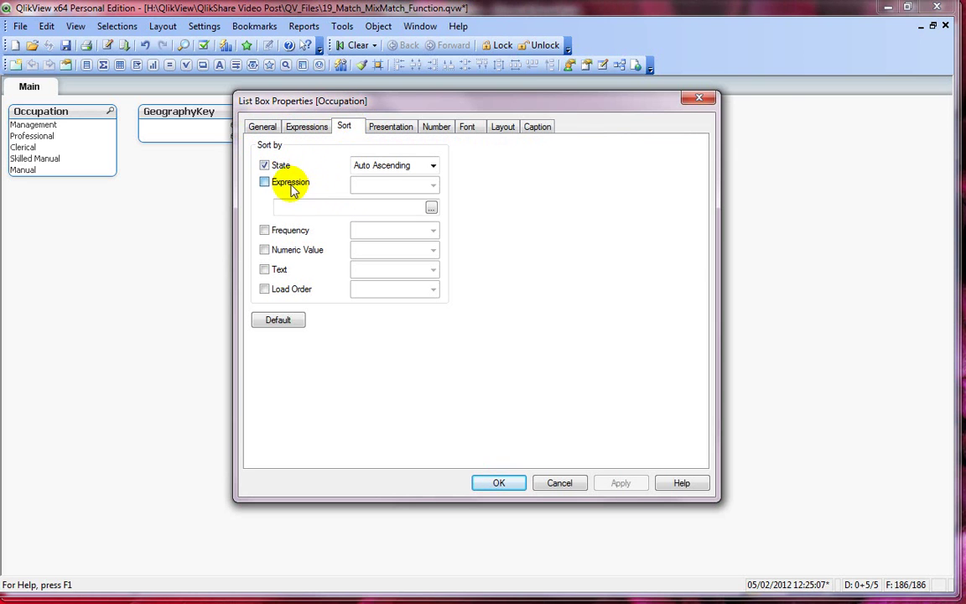
drag(431, 108, 550, 115)
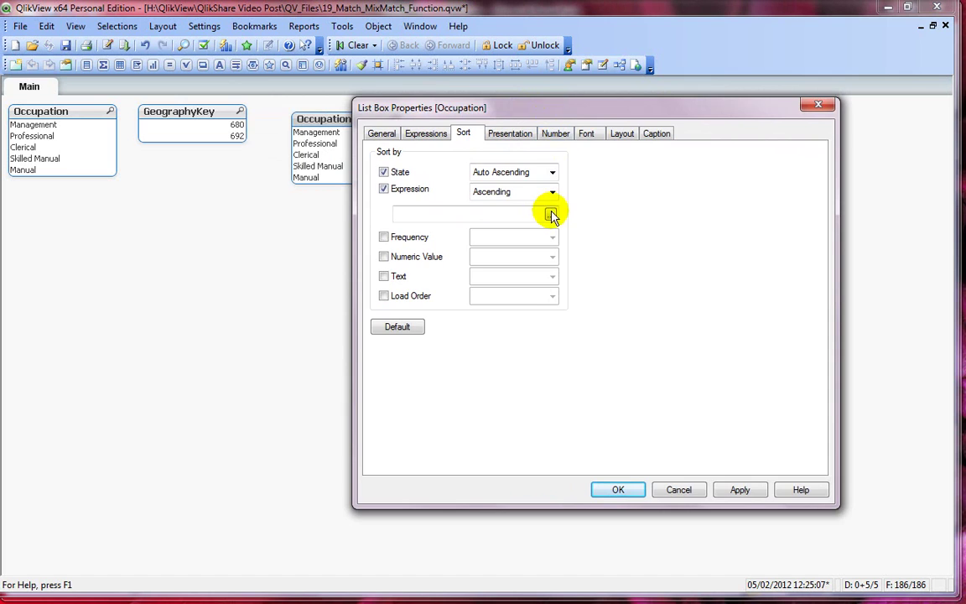
Enter the sort expression Match(Occupation, 'Management', 'Professional', 'Clerical', 'Skilled Manual', 'Manual').
click(550, 213)
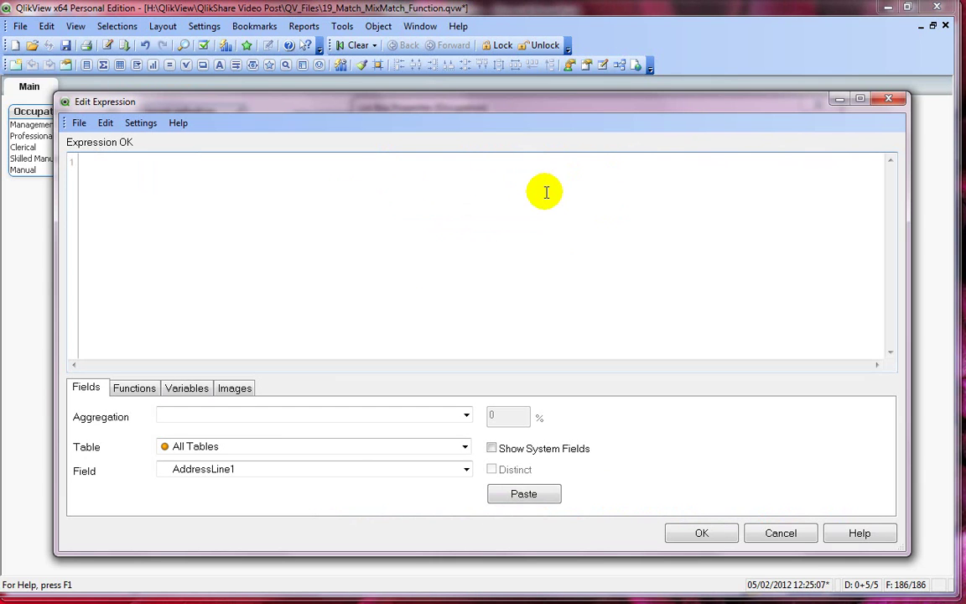
text(Match)
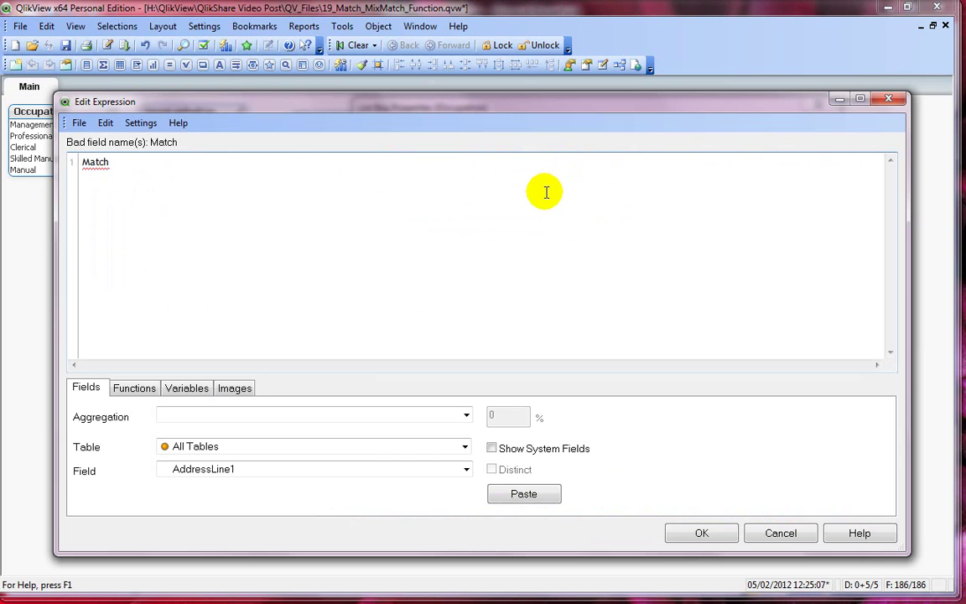
text((Occupation)
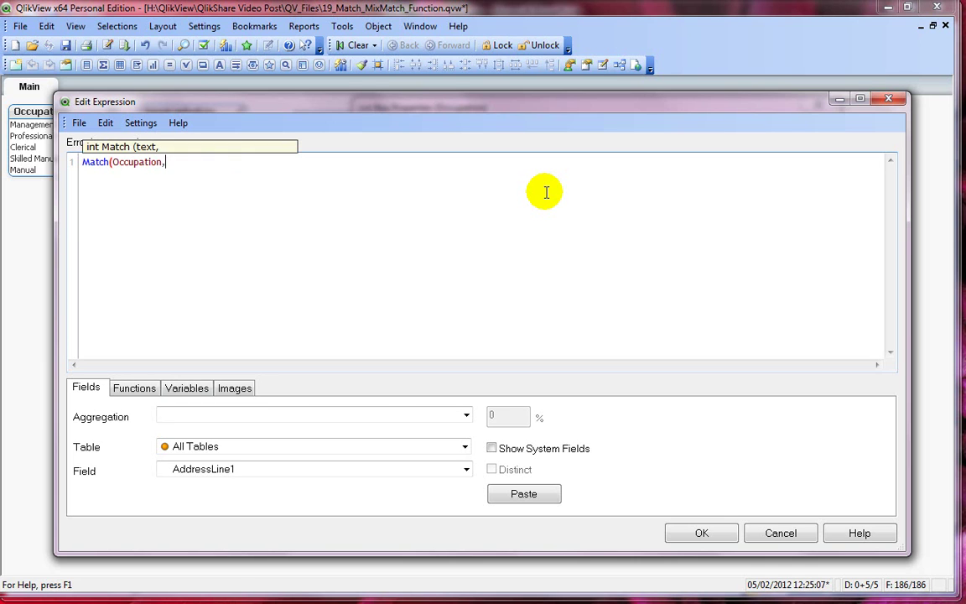
text(, 'Management', 'Pr)
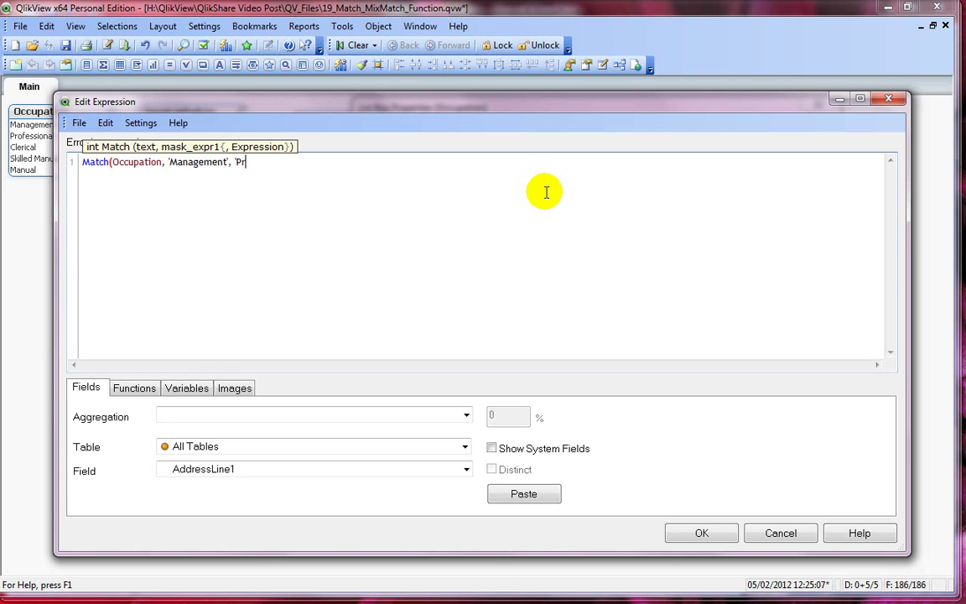
text(ofessional', 'Clerical', 'Skill)
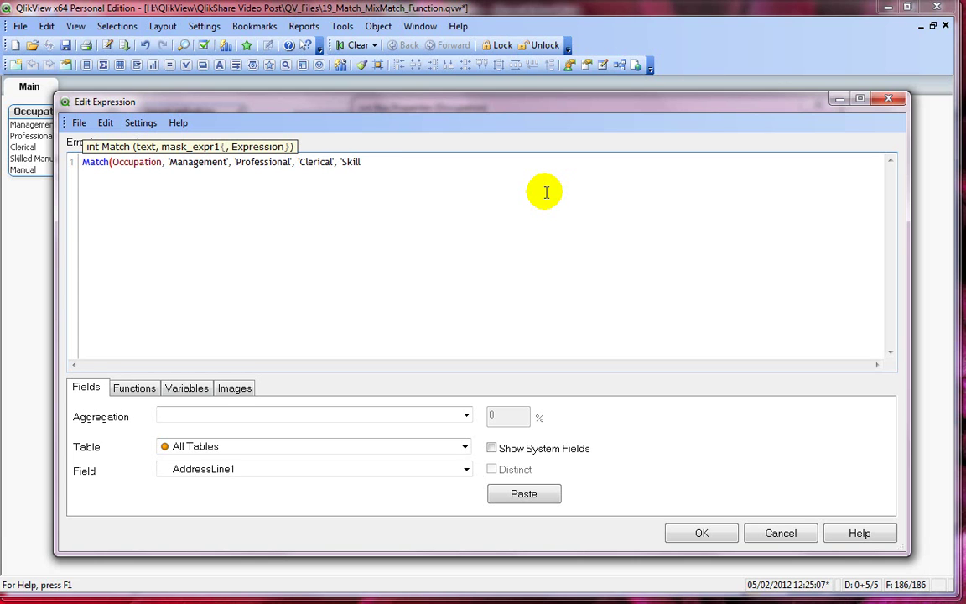
text( ed Manual', 'Manua)
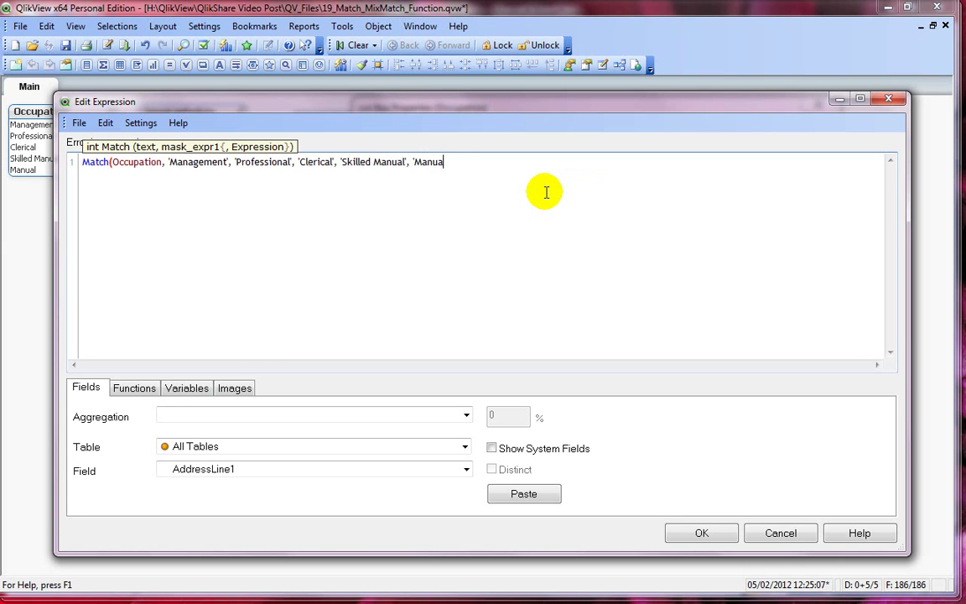
text(l'))
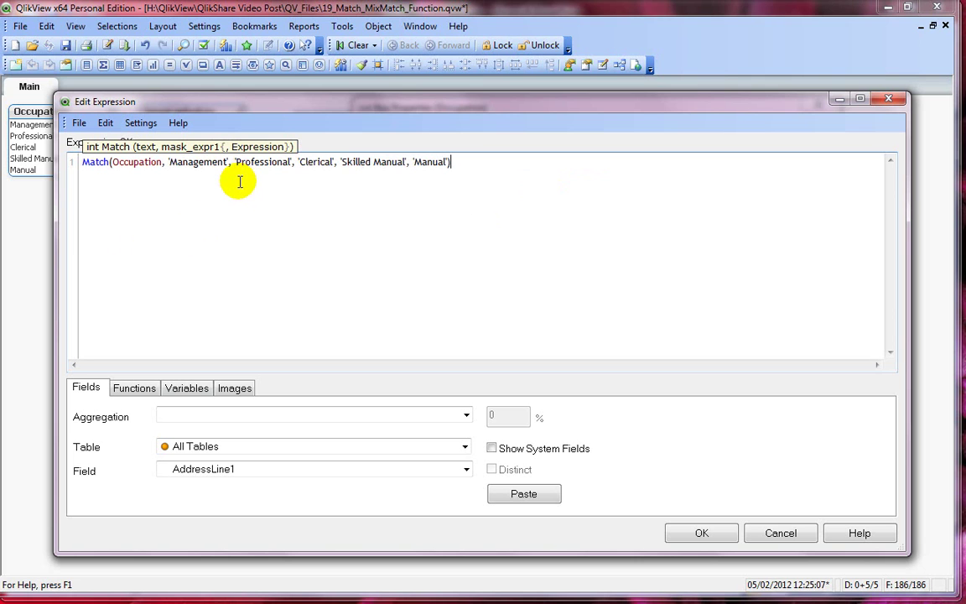
double_click(172, 163)
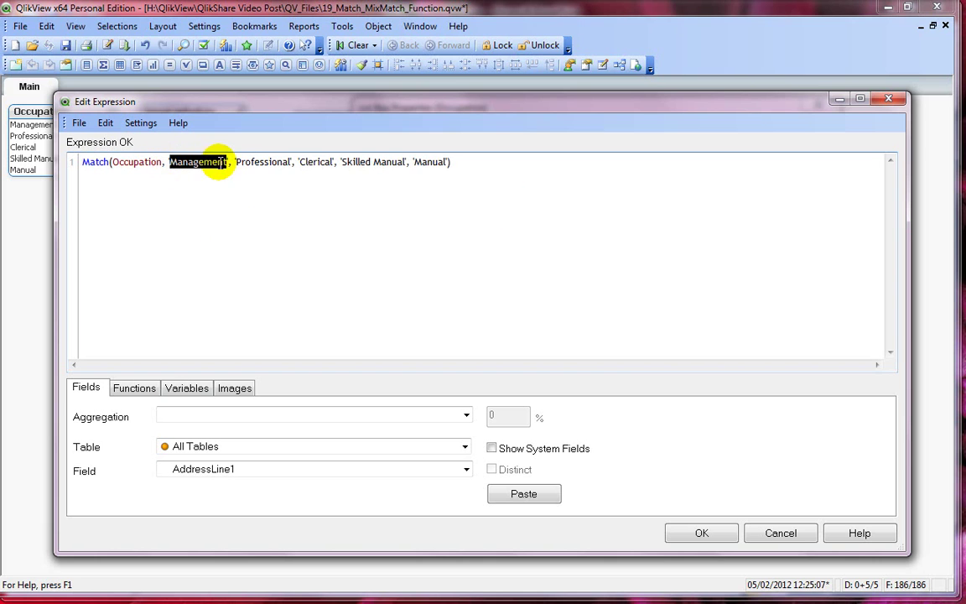
double_click(420, 162)
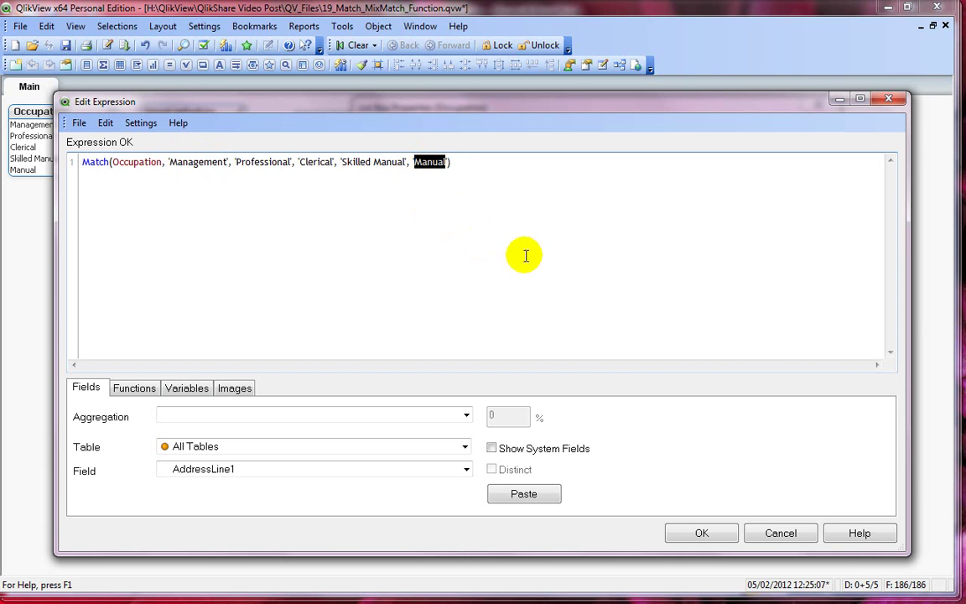
click(685, 530)
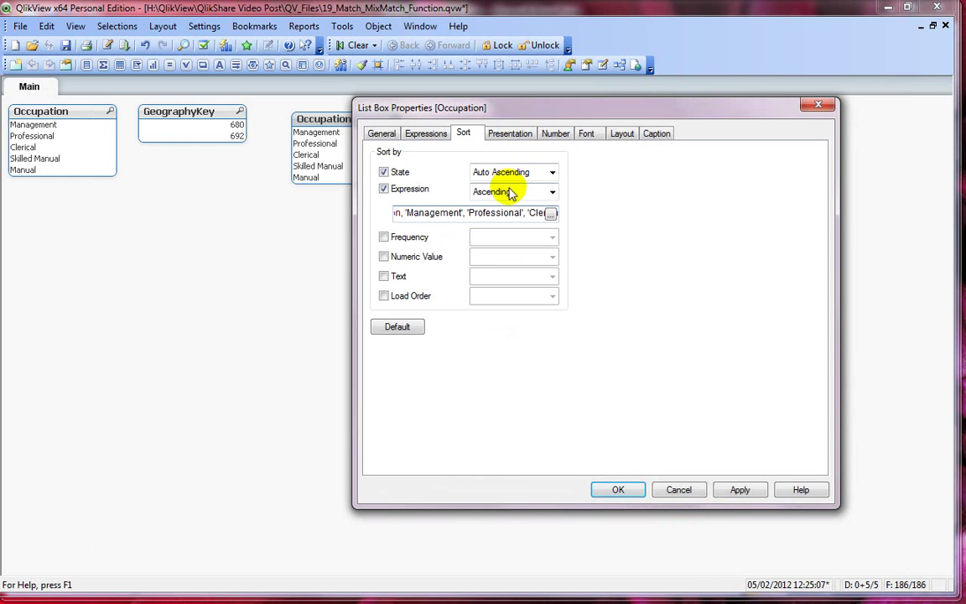
Apply the Match sort and close the second Occupation listbox's properties.
drag(556, 108, 627, 106)
click(808, 488)
click(685, 488)
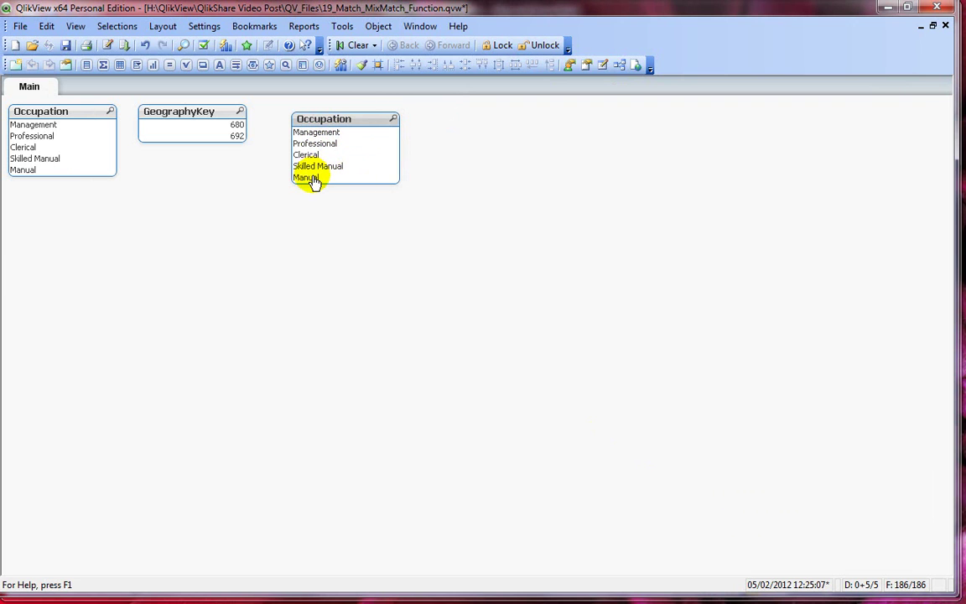
Switch the second Occupation listbox's expression sort to Descending and apply it.
right_click(351, 118)
click(373, 128)
drag(458, 109, 644, 112)
click(619, 188)
click(602, 216)
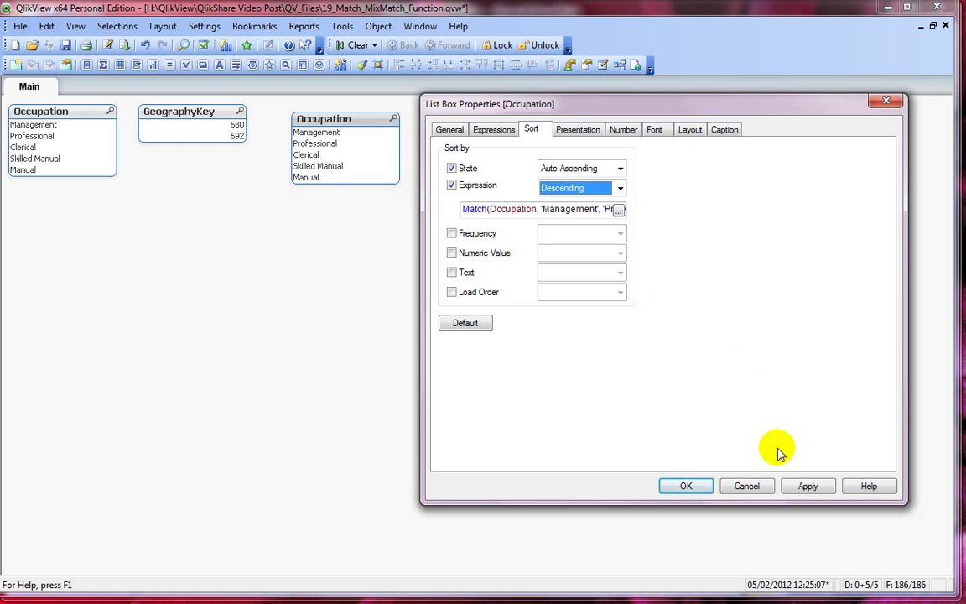
click(807, 486)
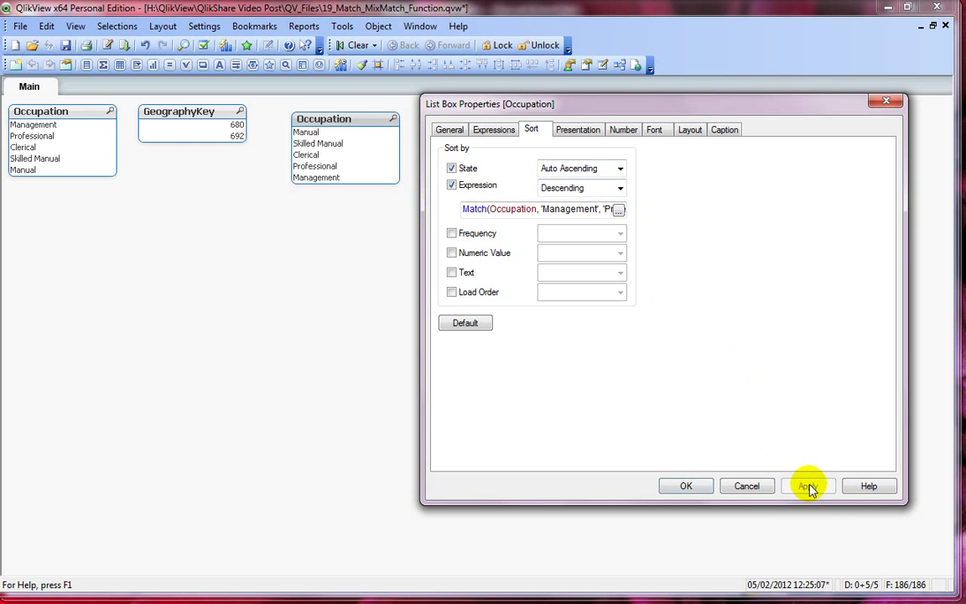
click(685, 486)
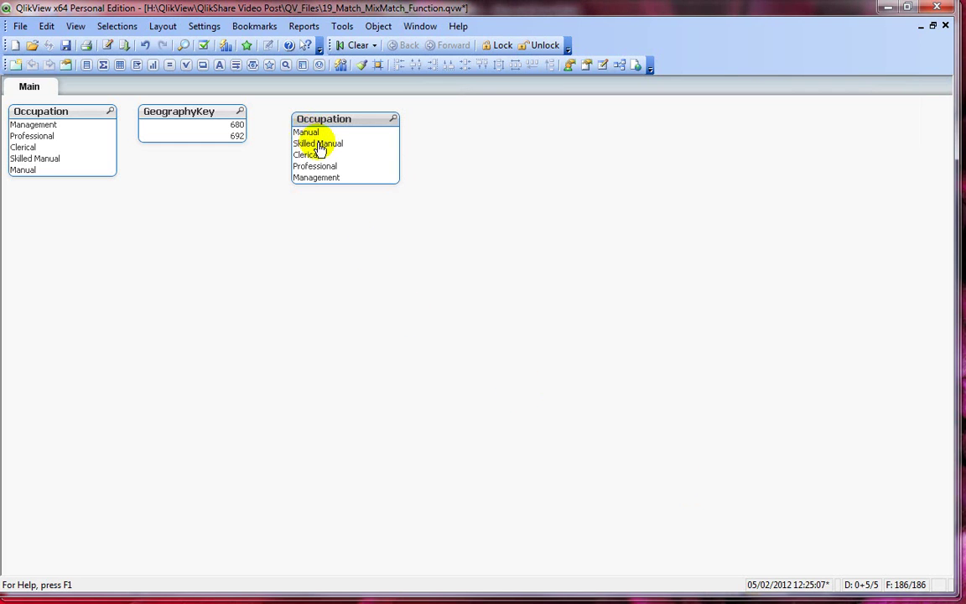